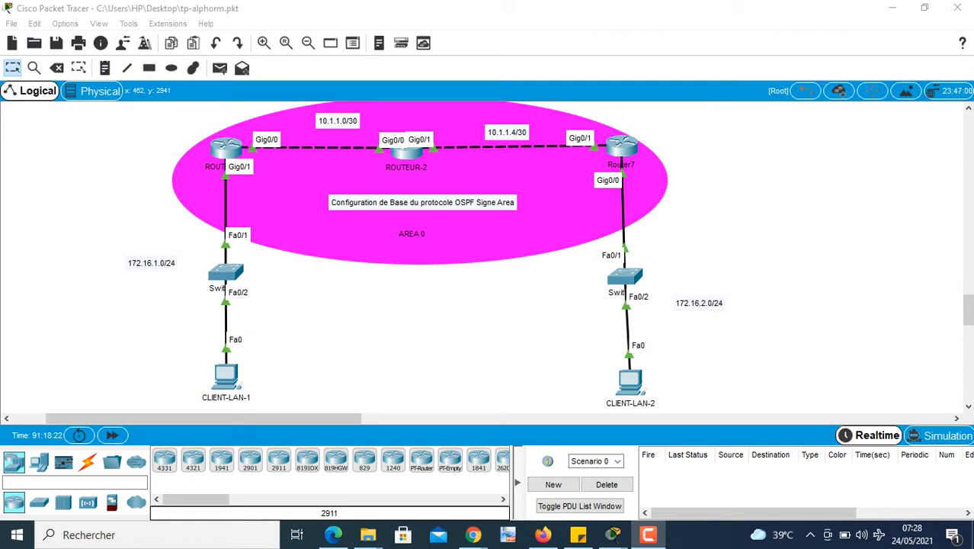
Nudge the magenta area ellipse slightly up and to the right, keeping the AREA 0 label inside its lower part
{"action": "mouse_move", "coordinate": [433, 237]}
{"action": "left_mouse_down"}
{"action": "mouse_move", "coordinate": [484, 254]}
{"action": "mouse_move", "coordinate": [419, 230]}
{"action": "mouse_move", "coordinate": [436, 230]}
{"action": "left_mouse_up"}
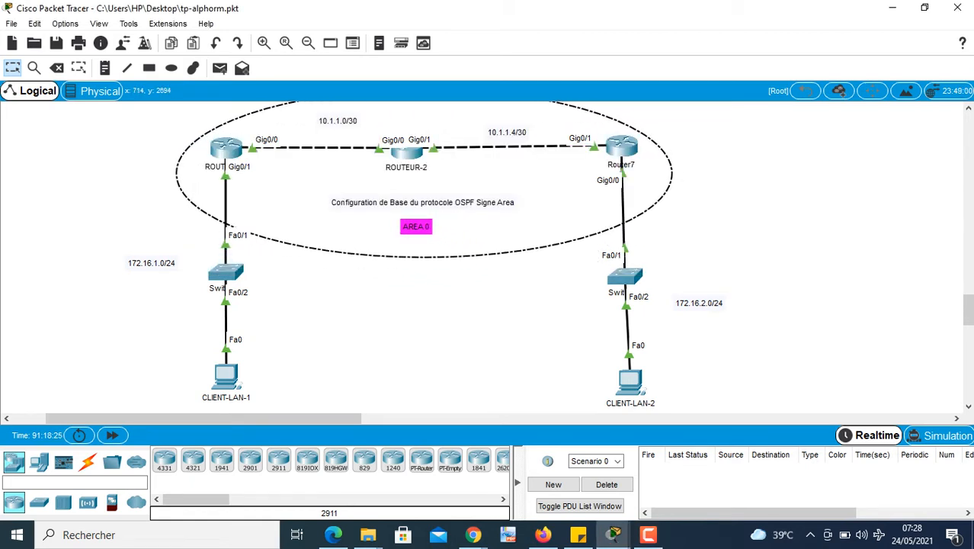
{"action": "left_click", "coordinate": [416, 227]}
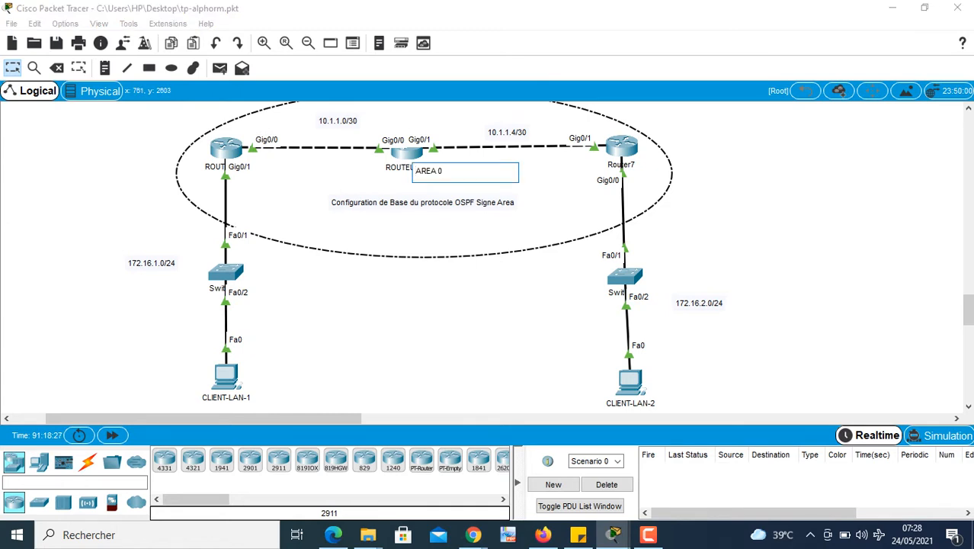
{"action": "key", "text": "Escape"}
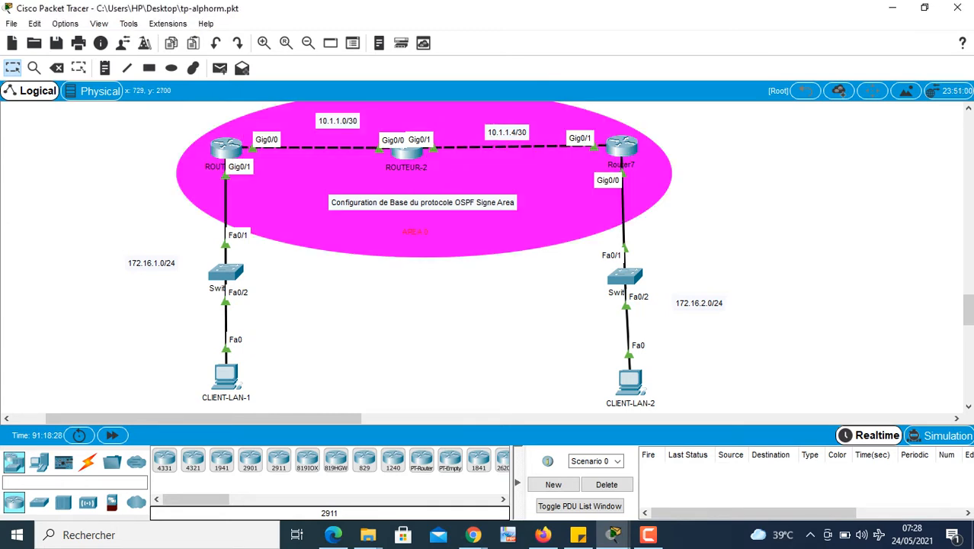
{"action": "left_click", "coordinate": [456, 358]}
Open the command line of ROUTEUR-1 and leave global configuration mode for privileged EXEC mode
{"action": "mouse_move", "coordinate": [230, 375]}
{"action": "mouse_move", "coordinate": [630, 379]}
{"action": "left_click", "coordinate": [225, 146]}
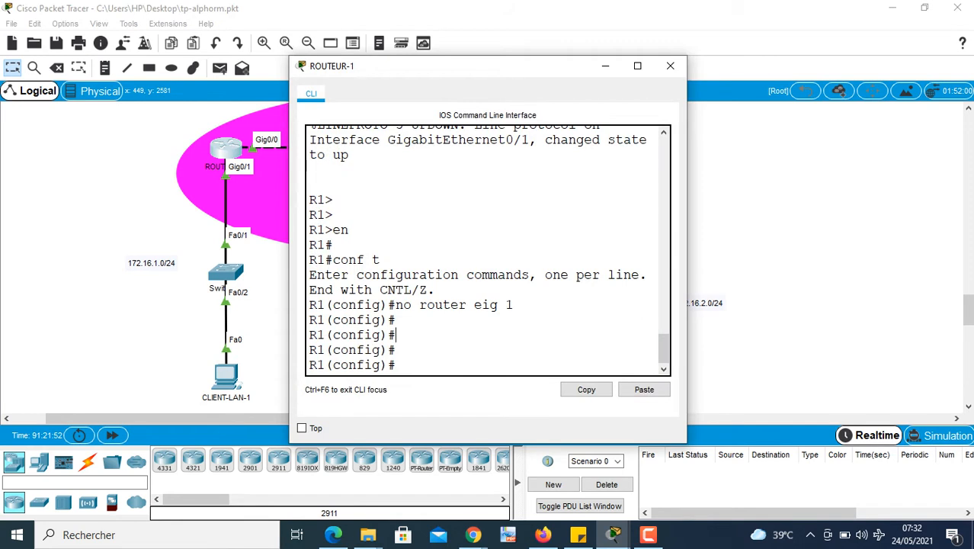
{"action": "key", "text": "Return"}
{"action": "key", "text": "ctrl+z"}
{"action": "key", "text": "Return"}
{"action": "key", "text": "Return"}
{"action": "key", "text": "Return"}
{"action": "key", "text": "Return"}
{"action": "key", "text": "Return"}
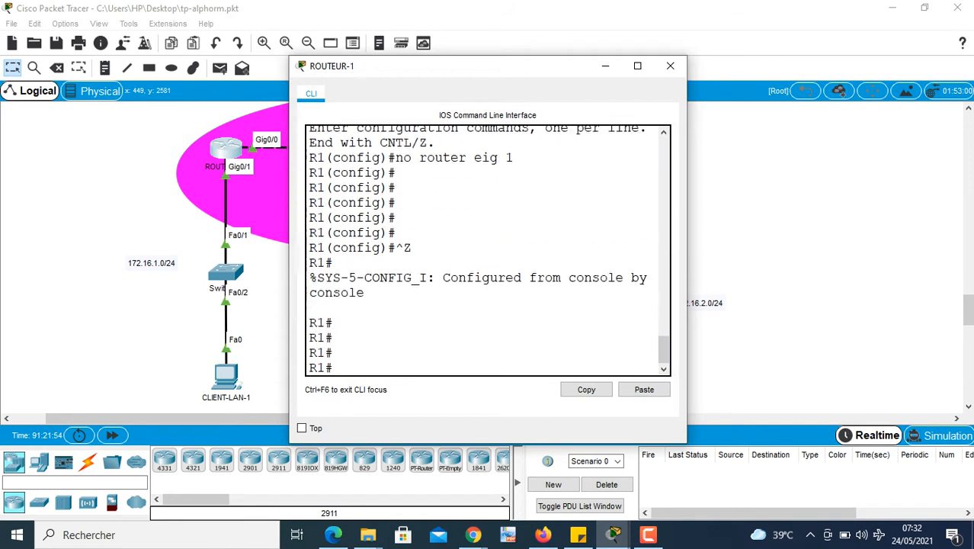
Run show ip int brief on ROUTEUR-1 and examine the addresses and status of its Gigabit interfaces
{"action": "key", "text": "Return"}
{"action": "key", "text": "Return"}
{"action": "key", "text": "Return"}
{"action": "key", "text": "Return"}
{"action": "key", "text": "Return"}
{"action": "key", "text": "Return"}
{"action": "key", "text": "Return"}
{"action": "key", "text": "Return"}
{"action": "key", "text": "Return"}
{"action": "key", "text": "Return"}
{"action": "key", "text": "Return"}
{"action": "key", "text": "Return"}
{"action": "type", "text": "sh"}
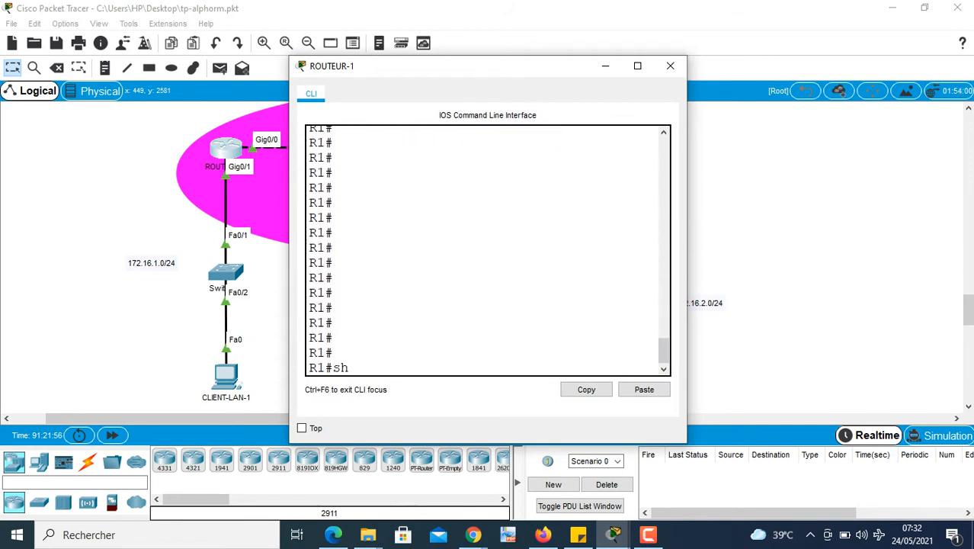
{"action": "type", "text": "ow ip int brief"}
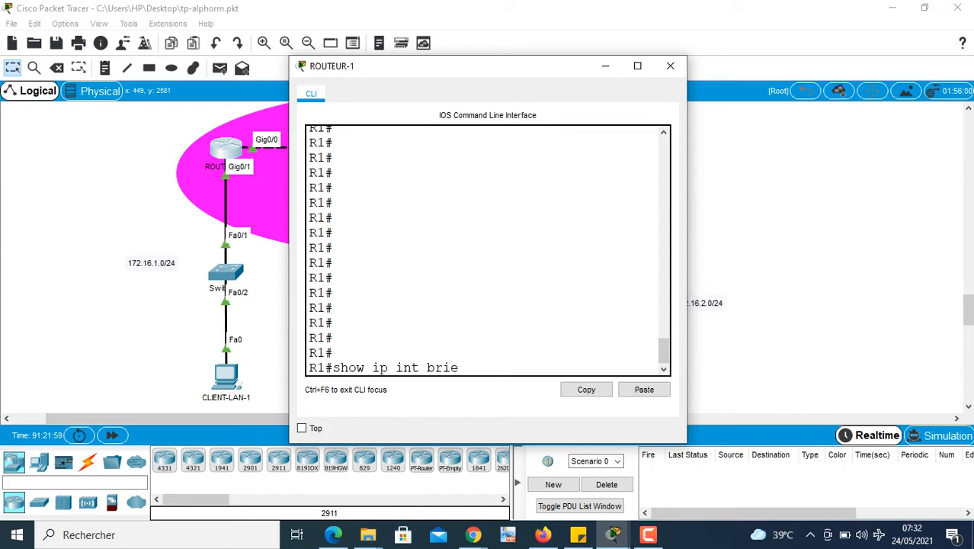
{"action": "key", "text": "Return"}
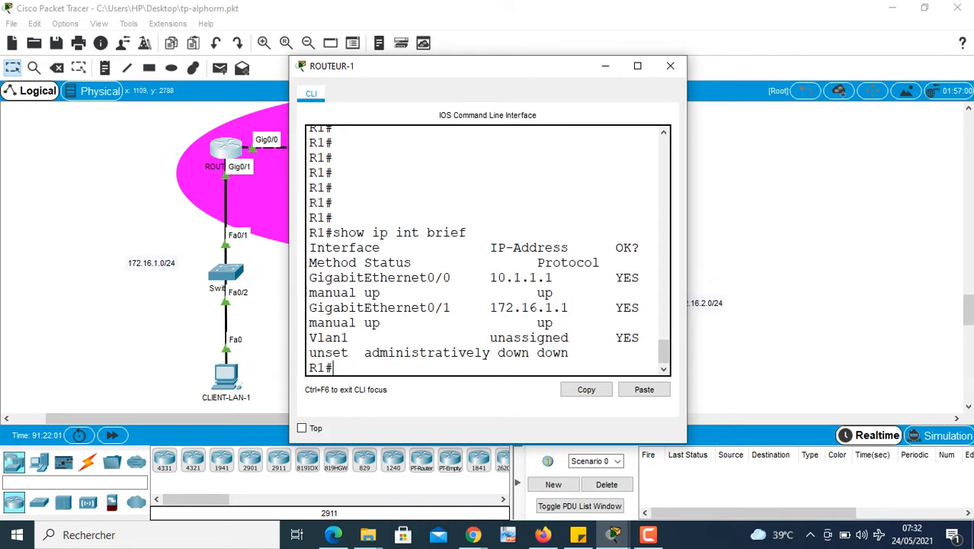
{"action": "left_click_drag", "start_coordinate": [687, 297], "coordinate": [973, 296]}
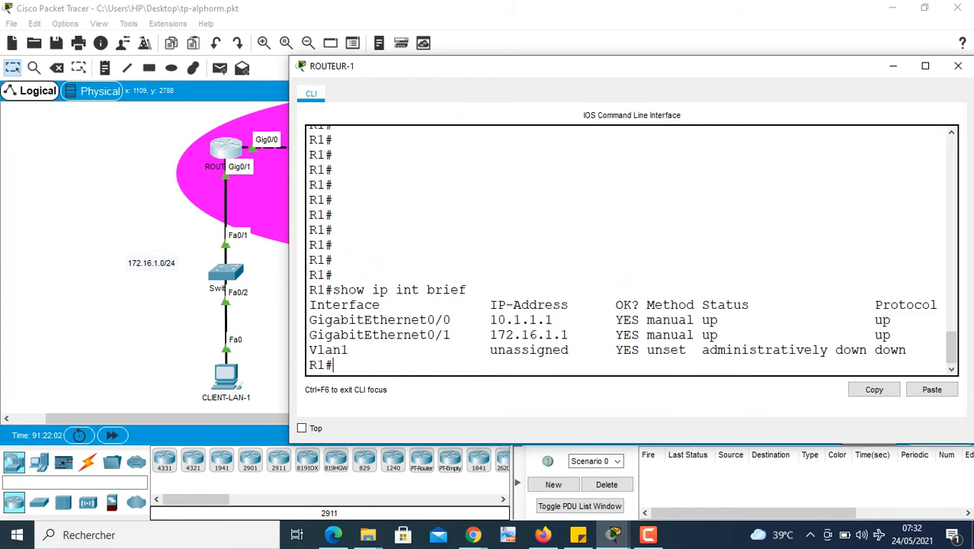
{"action": "left_click_drag", "start_coordinate": [576, 334], "coordinate": [308, 320]}
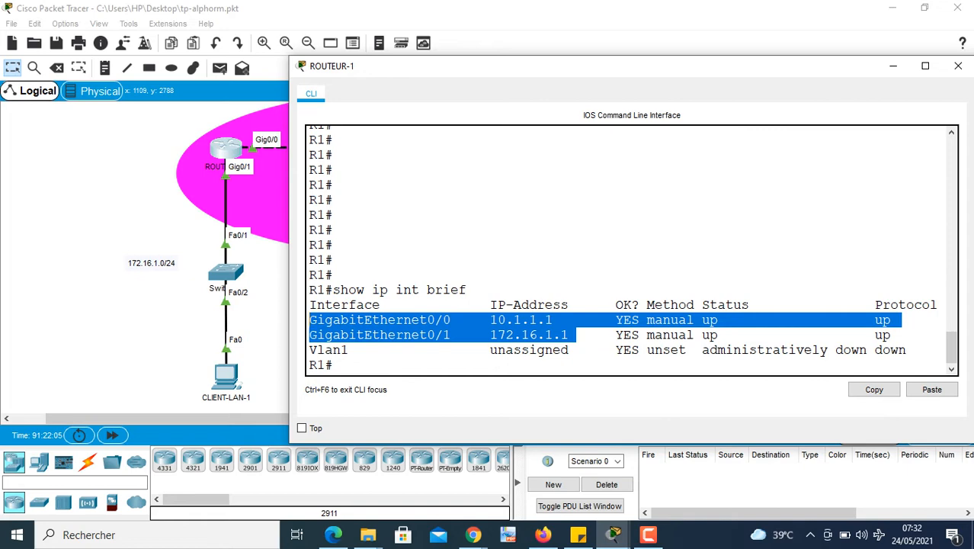
{"action": "left_click", "coordinate": [957, 66]}
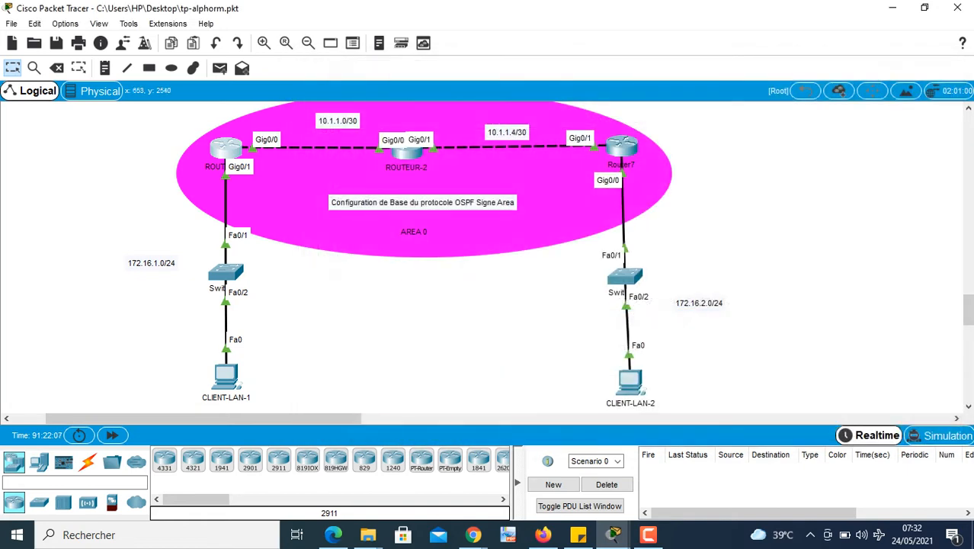
Run show ip inter brief on ROUTEUR-2 and examine its interface addresses and status
{"action": "left_click", "coordinate": [405, 150]}
{"action": "key", "text": "Return"}
{"action": "key", "text": "Return"}
{"action": "key", "text": "Return"}
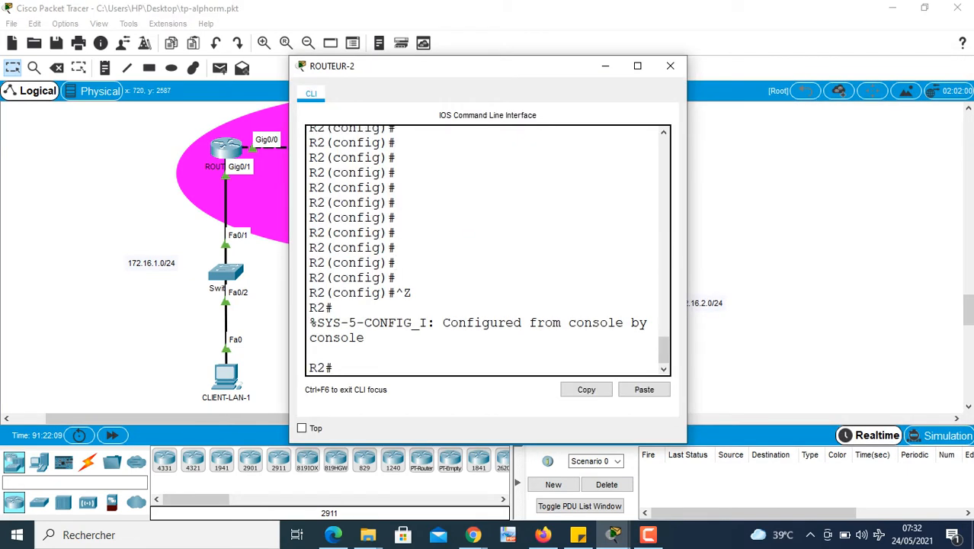
{"action": "type", "text": "rou"}
{"action": "key", "text": "BackSpace"}
{"action": "key", "text": "BackSpace"}
{"action": "key", "text": "BackSpace"}
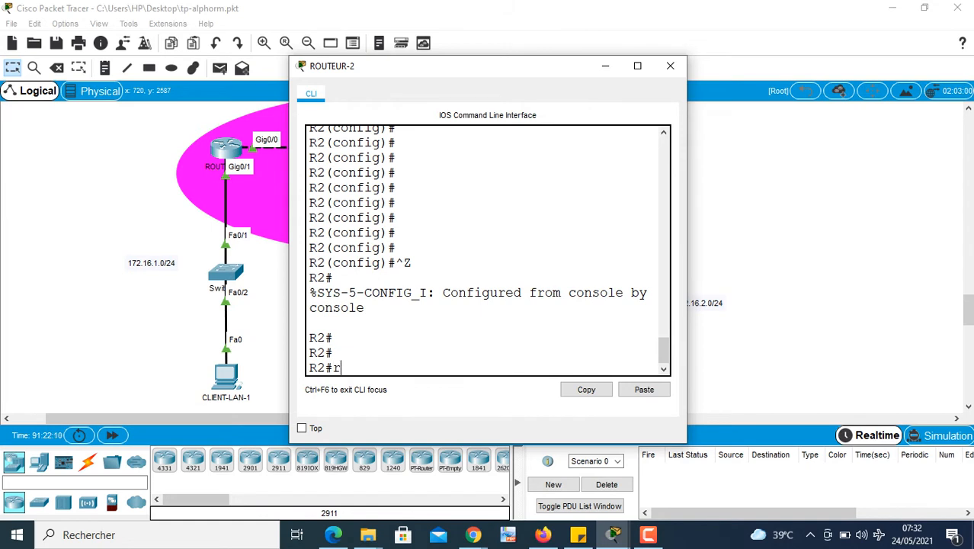
{"action": "type", "text": "show ip inter brig"}
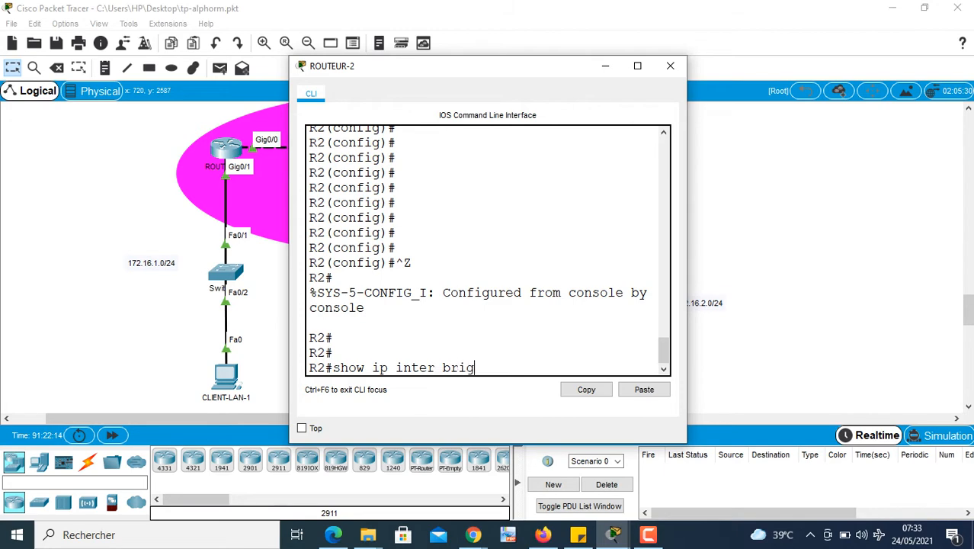
{"action": "key", "text": "BackSpace"}
{"action": "type", "text": "ef"}
{"action": "key", "text": "Return"}
{"action": "left_click_drag", "start_coordinate": [686, 252], "coordinate": [972, 252]}
{"action": "left_click_drag", "start_coordinate": [907, 350], "coordinate": [371, 320]}
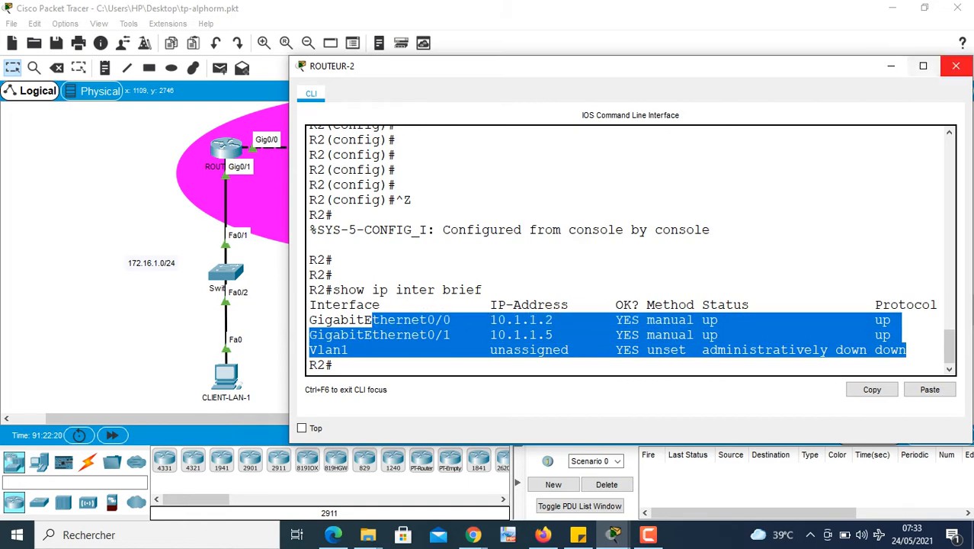
{"action": "left_click", "coordinate": [955, 65]}
Run show ip int brief on Router7 and examine the addresses and status of its Gigabit interfaces
{"action": "left_click", "coordinate": [621, 146]}
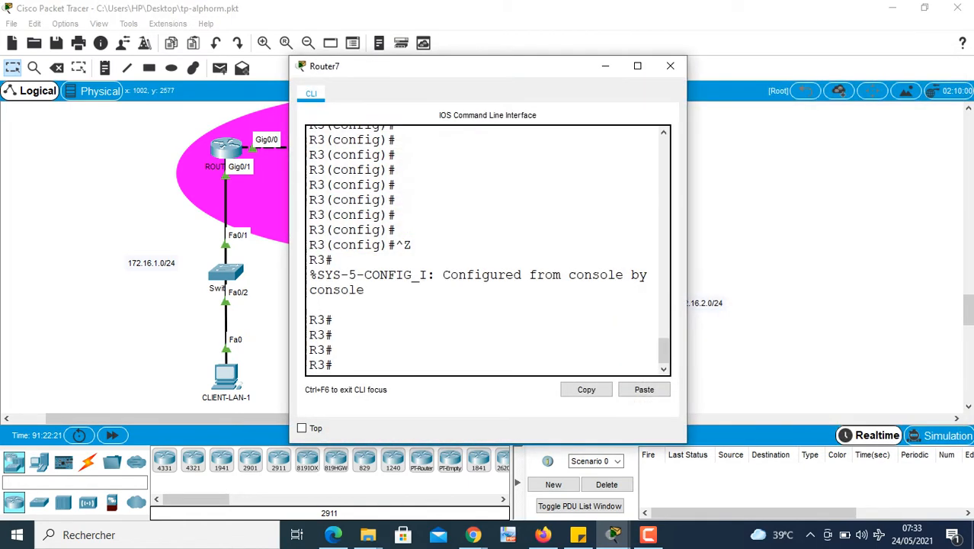
{"action": "key", "text": "Return"}
{"action": "key", "text": "Return"}
{"action": "type", "text": "show"}
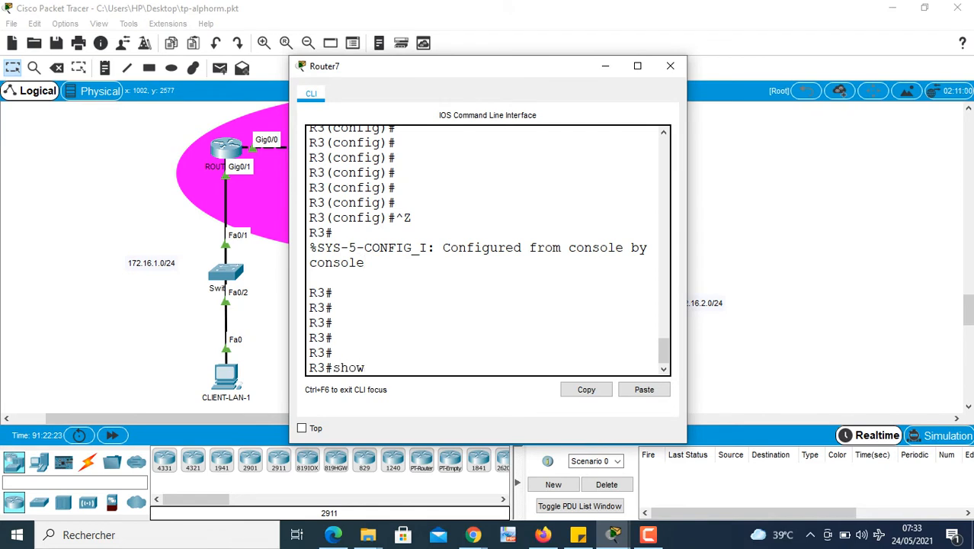
{"action": "type", "text": " ip i"}
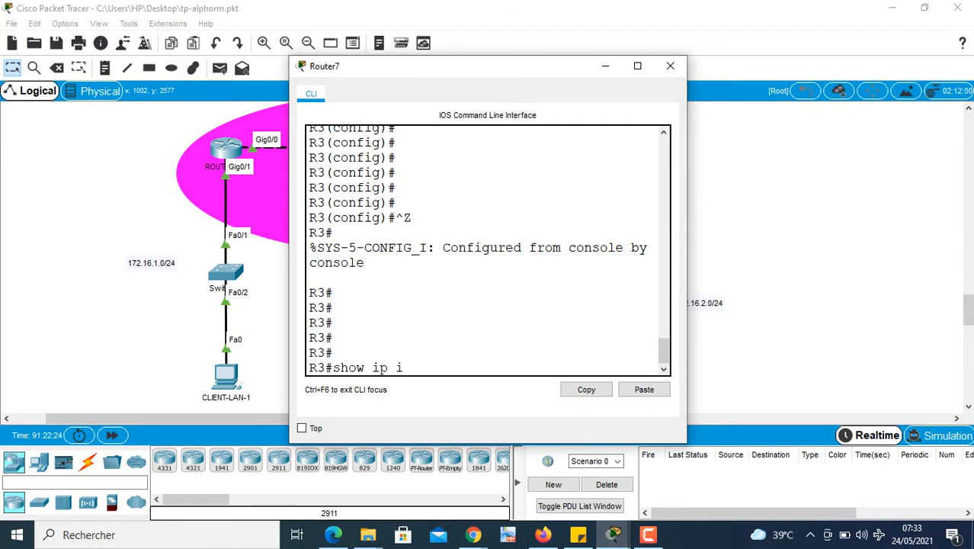
{"action": "type", "text": "nt brifg"}
{"action": "key", "text": "BackSpace"}
{"action": "key", "text": "BackSpace"}
{"action": "type", "text": "ef"}
{"action": "key", "text": "Return"}
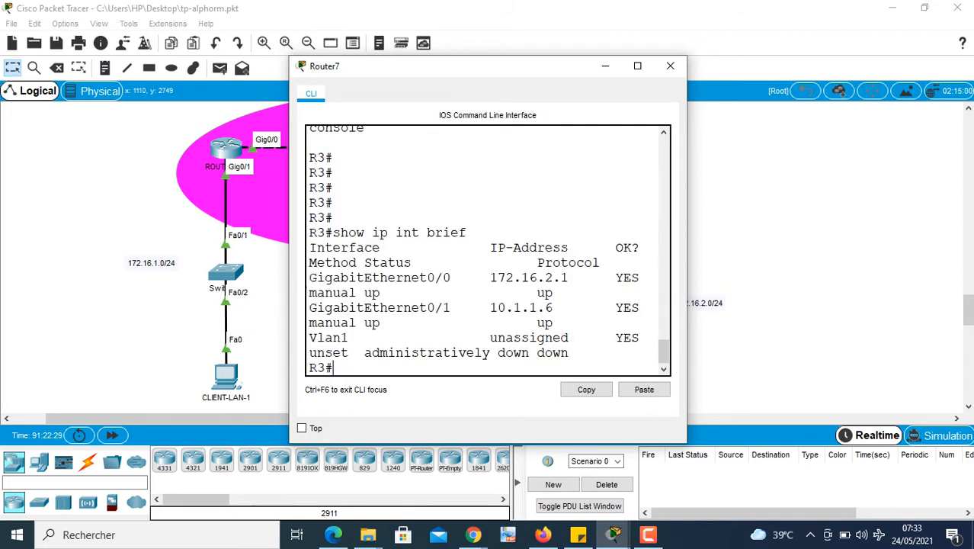
{"action": "left_click_drag", "start_coordinate": [685, 251], "coordinate": [918, 251]}
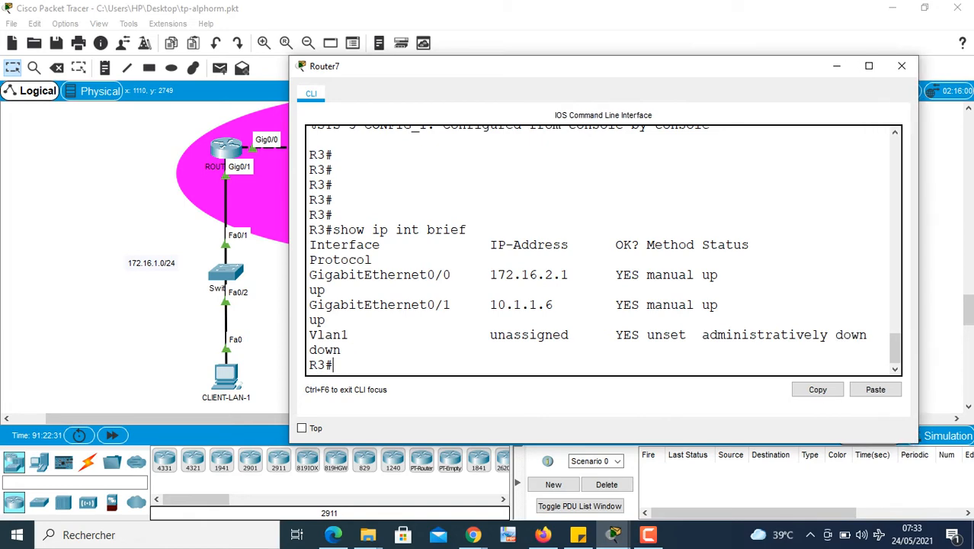
{"action": "left_click_drag", "start_coordinate": [717, 304], "coordinate": [364, 275]}
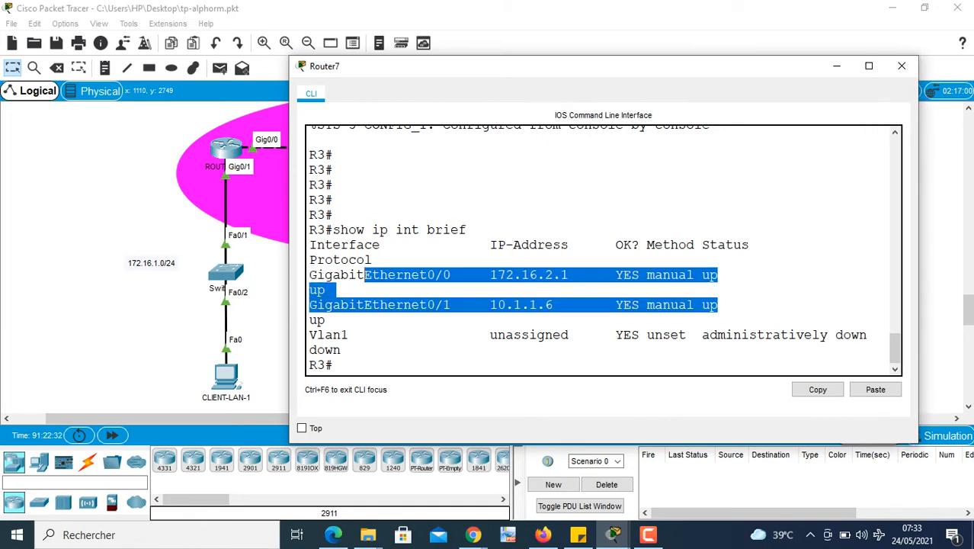
{"action": "left_click", "coordinate": [901, 66]}
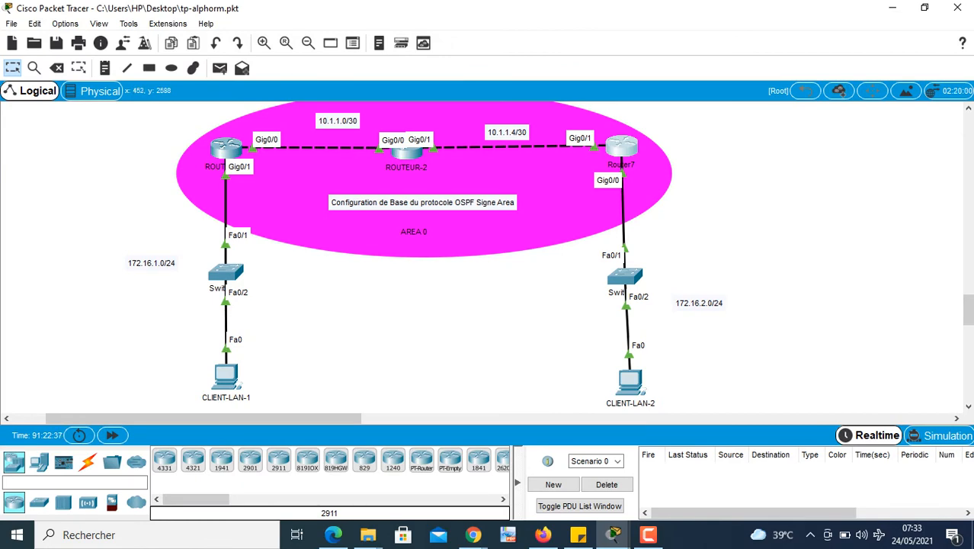
Reopen the command line of ROUTEUR-1 in a wider window and enter global configuration mode with conf t
{"action": "left_click", "coordinate": [225, 146]}
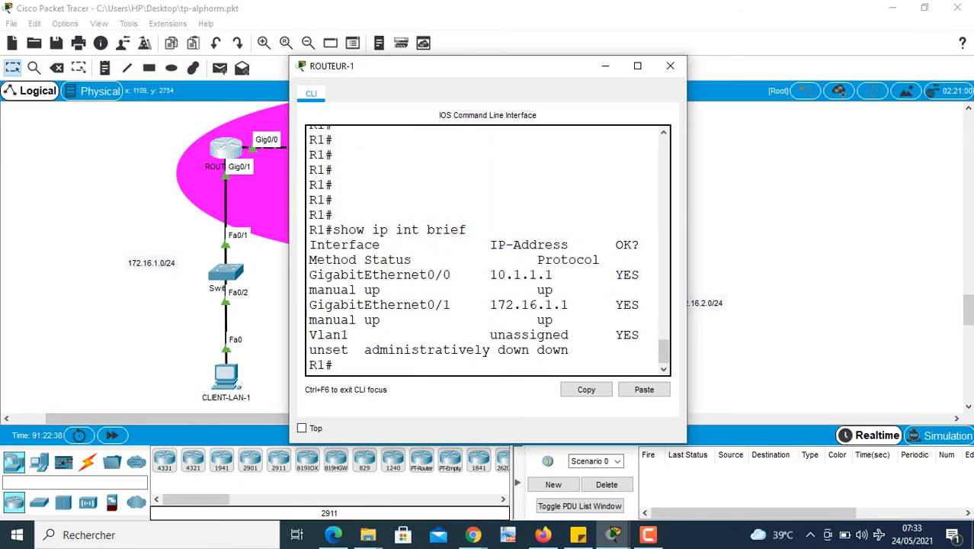
{"action": "left_click_drag", "start_coordinate": [350, 65], "coordinate": [271, 34]}
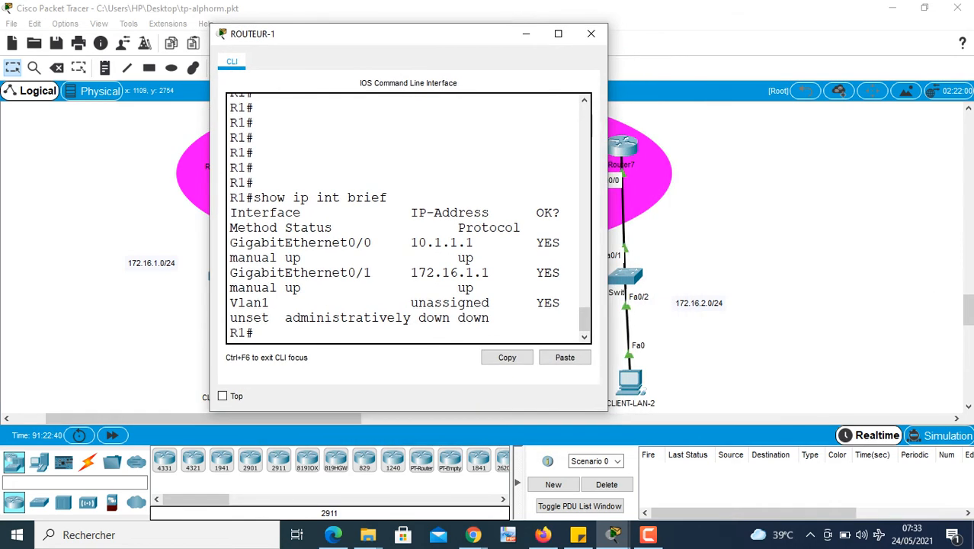
{"action": "left_click_drag", "start_coordinate": [607, 229], "coordinate": [876, 229]}
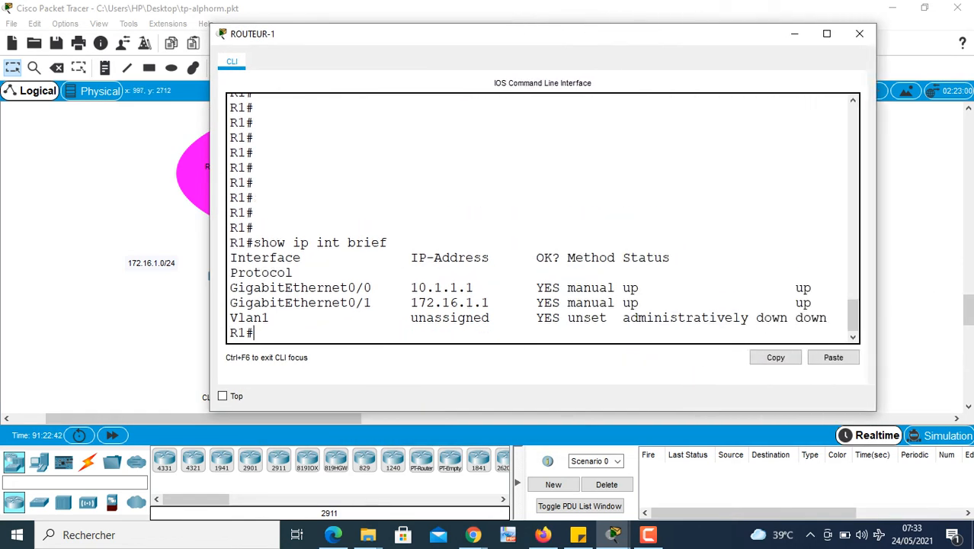
{"action": "type", "text": "conf t"}
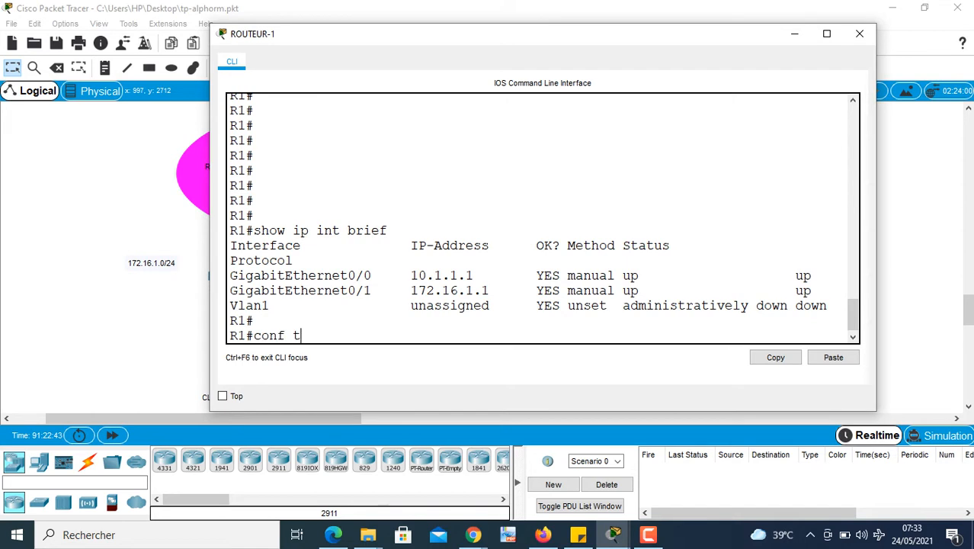
{"action": "key", "text": "Return"}
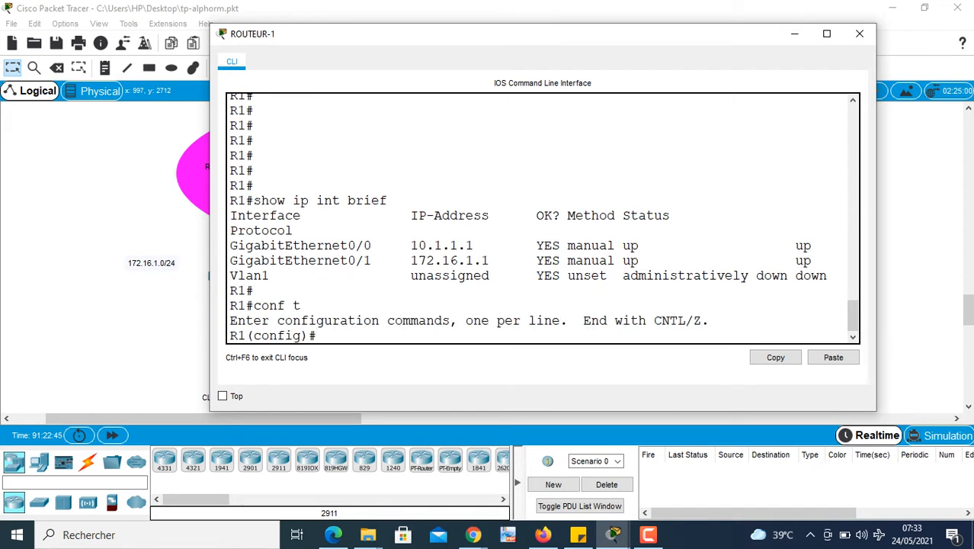
Query the allowed OSPF process IDs and start OSPF process 1 on ROUTEUR-1
{"action": "type", "text": "router osfp"}
{"action": "key", "text": "BackSpace"}
{"action": "key", "text": "BackSpace"}
{"action": "type", "text": "pf ?"}
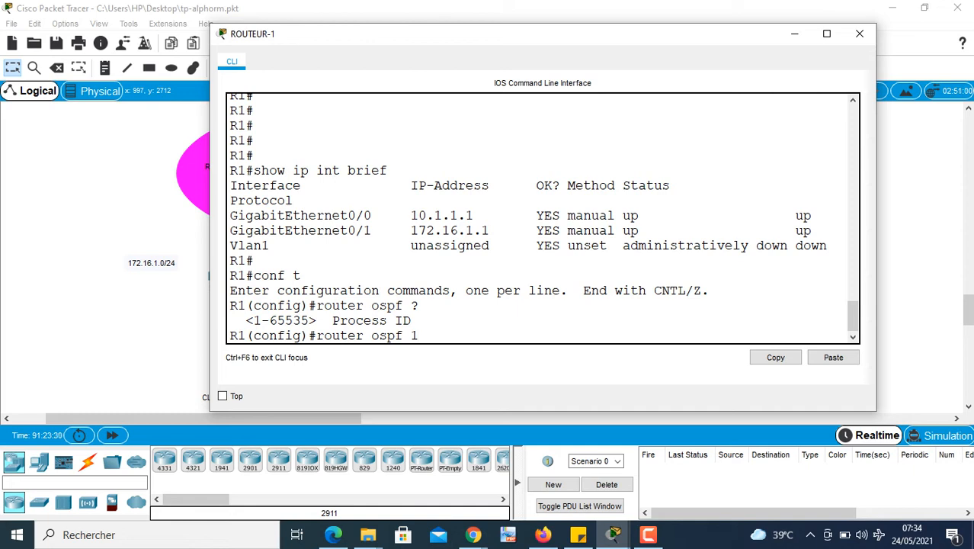
{"action": "key", "text": "Return"}
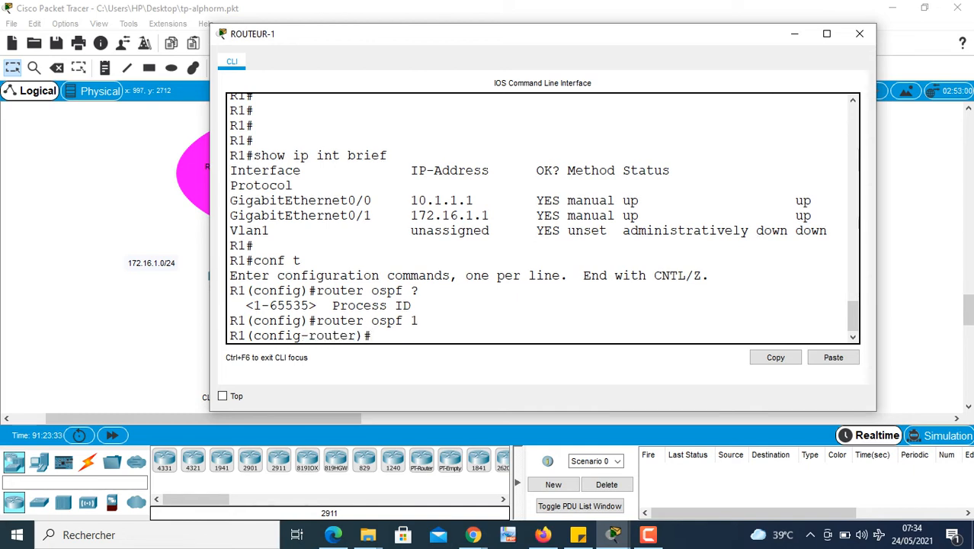
Write the OSPF network statement for 172.16.1.0 with wildcard mask 0.0.0.255 and query its remaining parameters
{"action": "type", "text": "network 192"}
{"action": "key", "text": "BackSpace"}
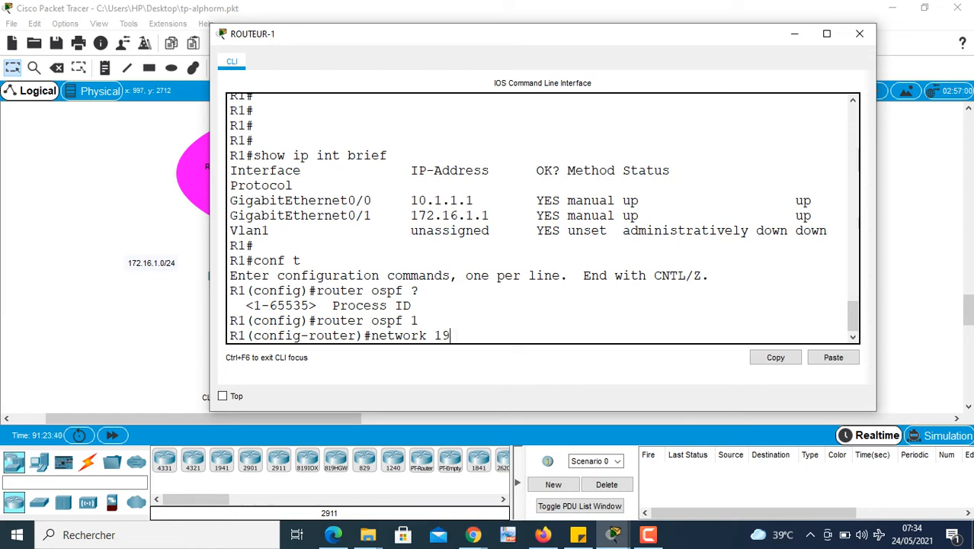
{"action": "key", "text": "BackSpace"}
{"action": "type", "text": "72.16.1.0 0.0.02"}
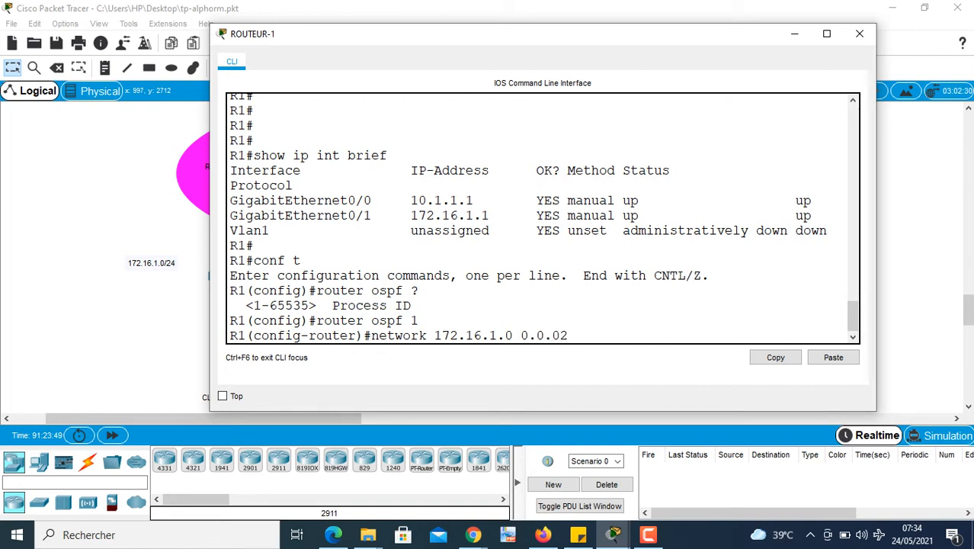
{"action": "key", "text": "BackSpace"}
{"action": "type", "text": ".255"}
{"action": "key", "text": "shift+Up"}
{"action": "key", "text": "ctrl+c"}
{"action": "type", "text": "?"}
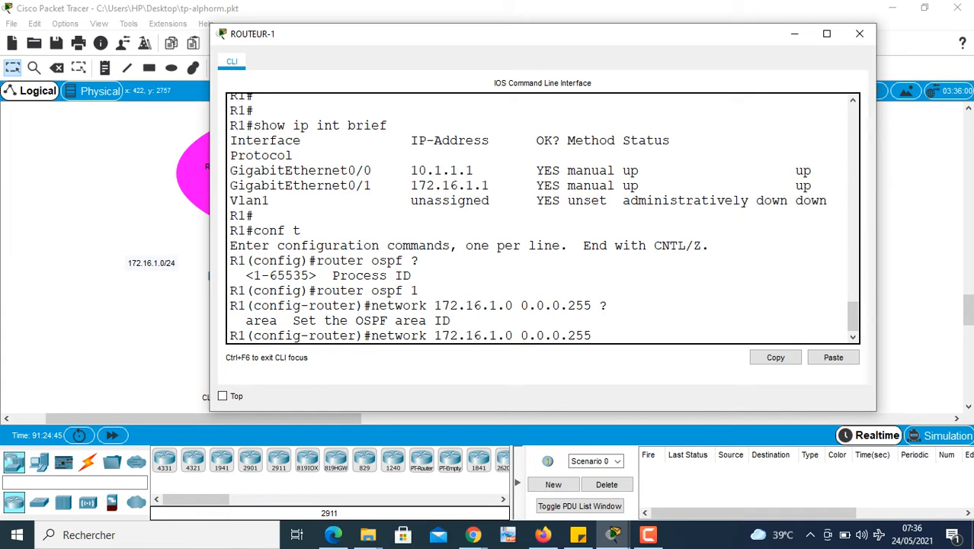
Query the allowed OSPF area IDs and complete the 172.16.1.0 0.0.0.255 network statement on ROUTEUR-1 with area 0
{"action": "type", "text": "area ?"}
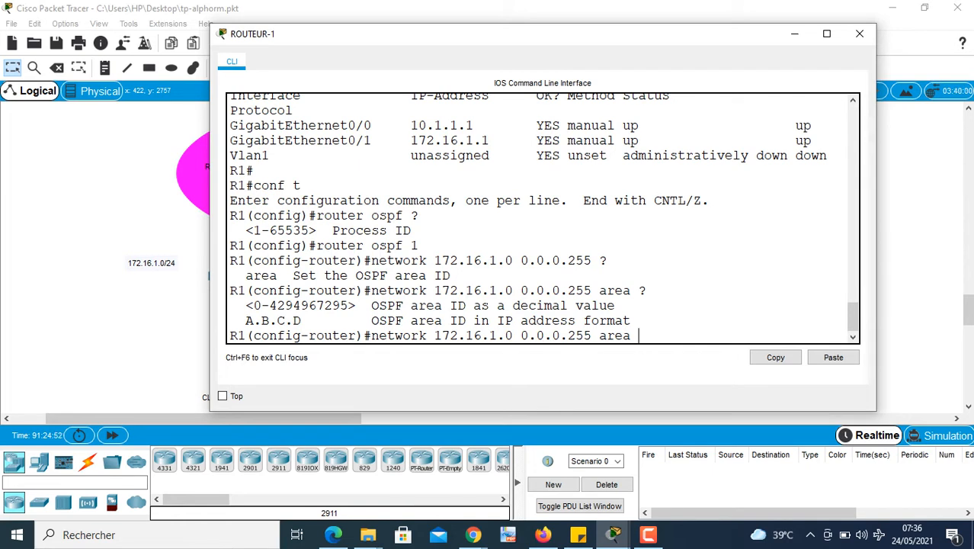
{"action": "left_click_drag", "start_coordinate": [269, 304], "coordinate": [293, 305]}
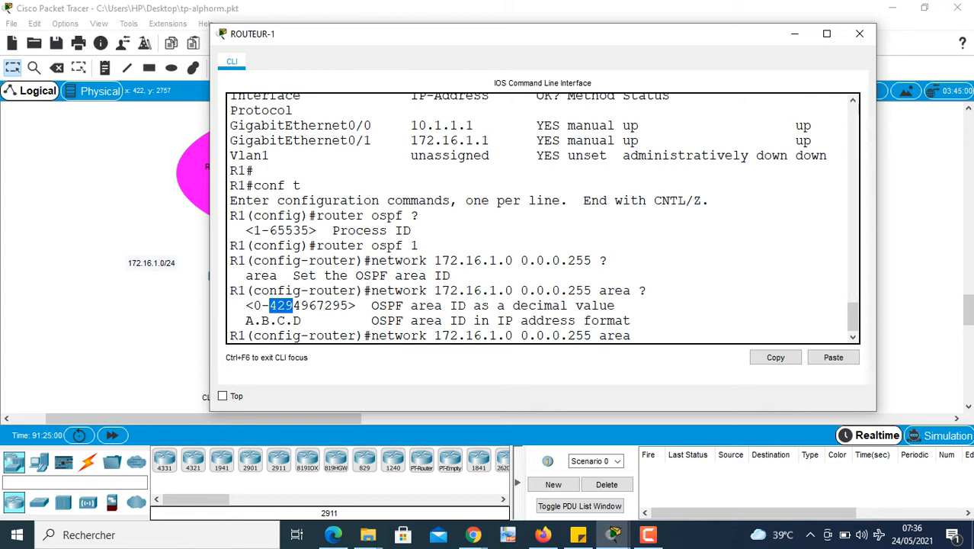
{"action": "left_click", "coordinate": [638, 335]}
{"action": "left_click_drag", "start_coordinate": [270, 306], "coordinate": [348, 305]}
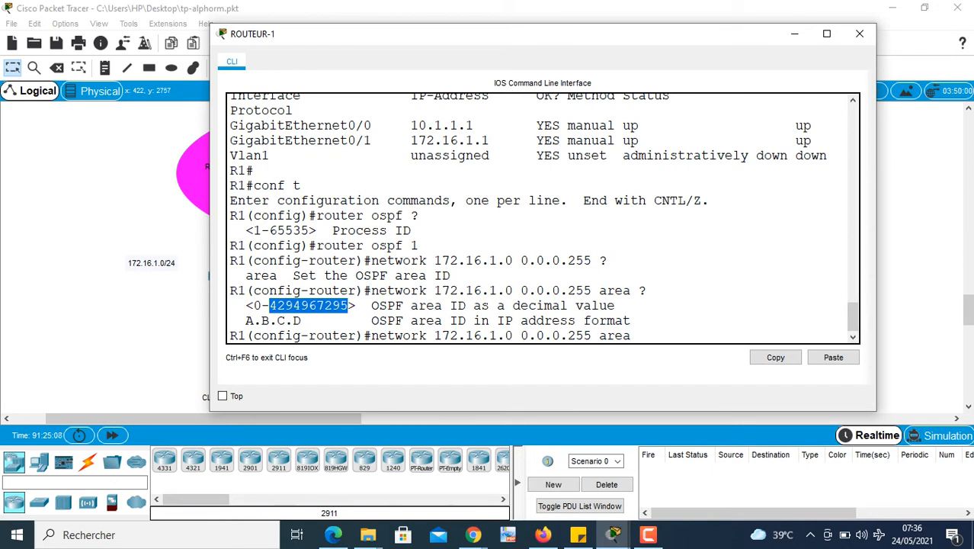
{"action": "left_click", "coordinate": [347, 305]}
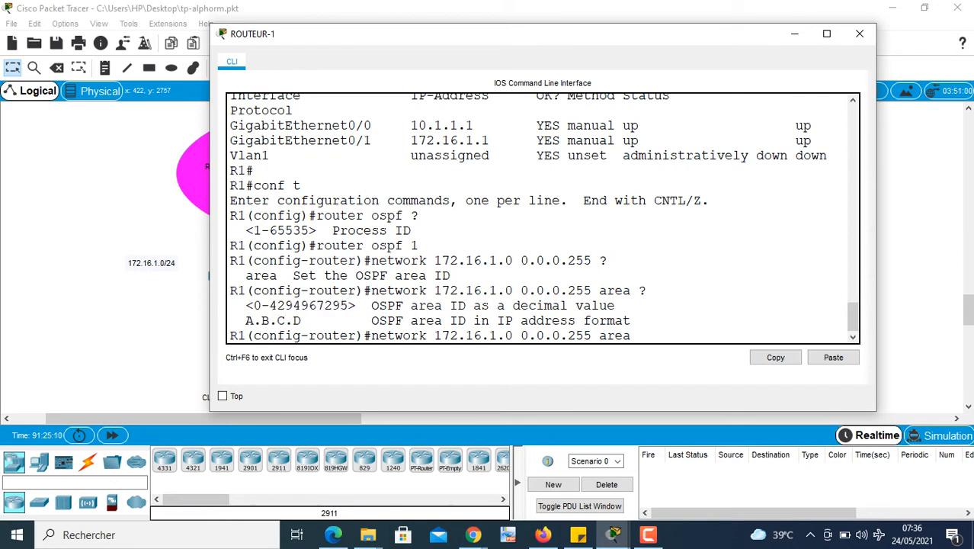
{"action": "type", "text": "0"}
{"action": "key", "text": "Return"}
{"action": "key", "text": "Return"}
{"action": "key", "text": "Return"}
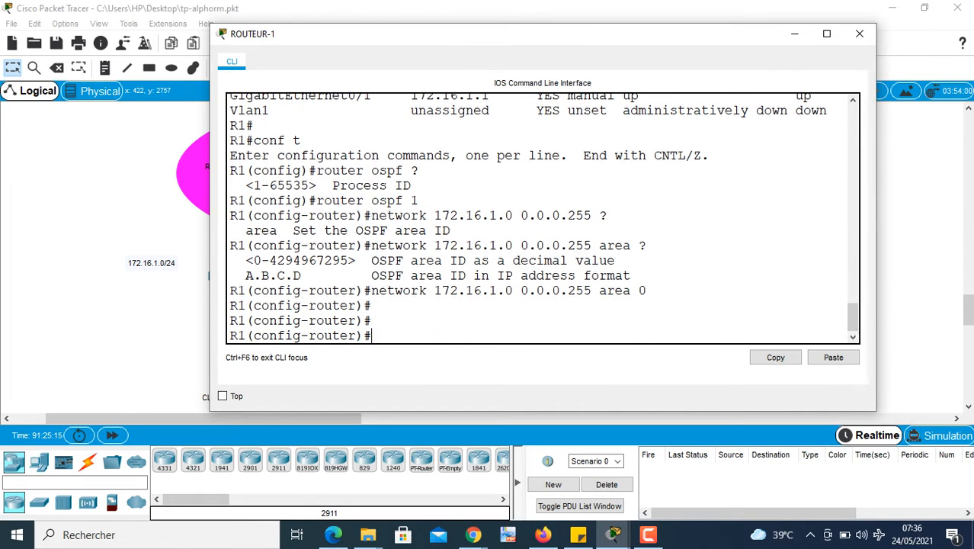
Advertise network 10.1.1.0 with wildcard mask 0.0.0.3 in OSPF area 0 on ROUTEUR-1 and minimize its window
{"action": "type", "text": "network"}
{"action": "left_click_drag", "start_coordinate": [534, 34], "coordinate": [613, 36]}
{"action": "type", "text": "10"}
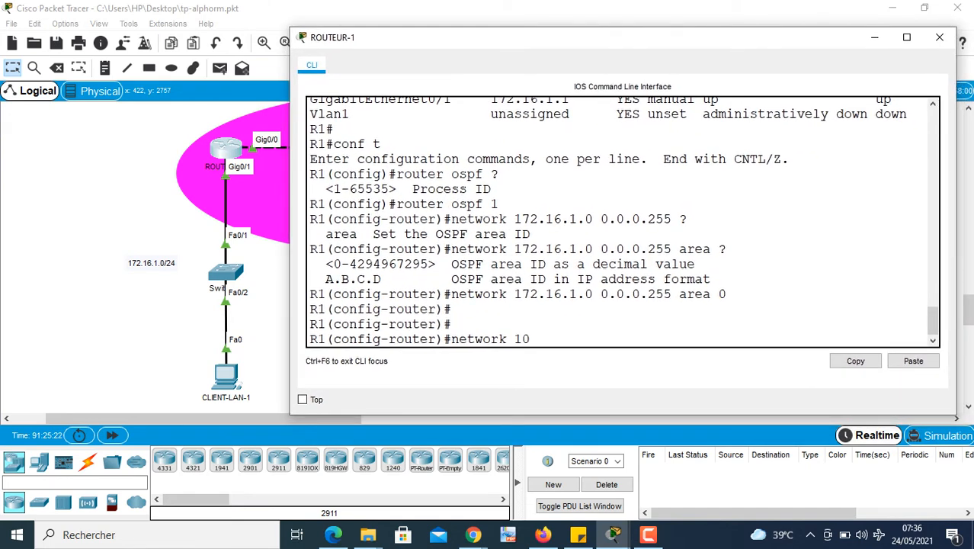
{"action": "type", "text": ".1.1.0 0.0.0.3"}
{"action": "type", "text": "ar"}
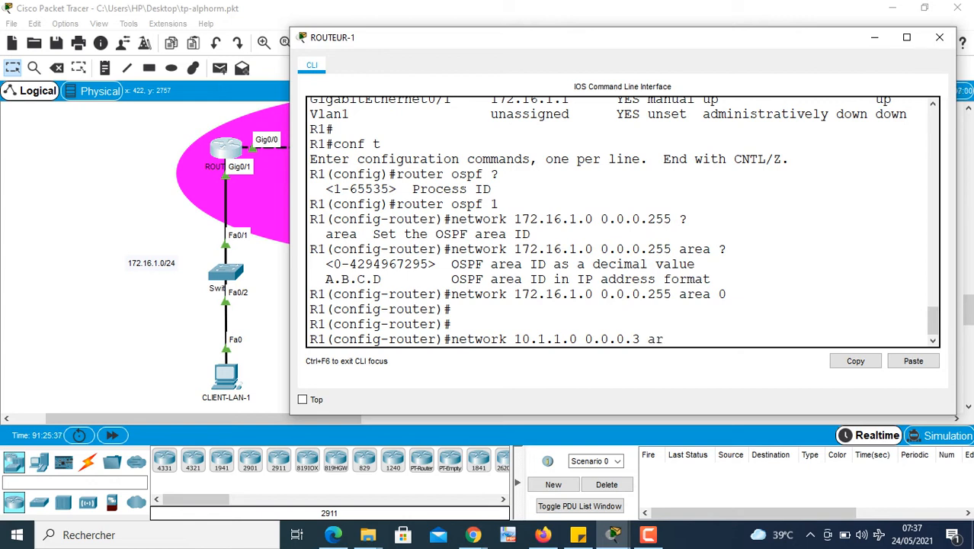
{"action": "type", "text": "ea 0"}
{"action": "key", "text": "Return"}
{"action": "key", "text": "Return"}
{"action": "key", "text": "Return"}
{"action": "left_click_drag", "start_coordinate": [838, 36], "coordinate": [724, 43]}
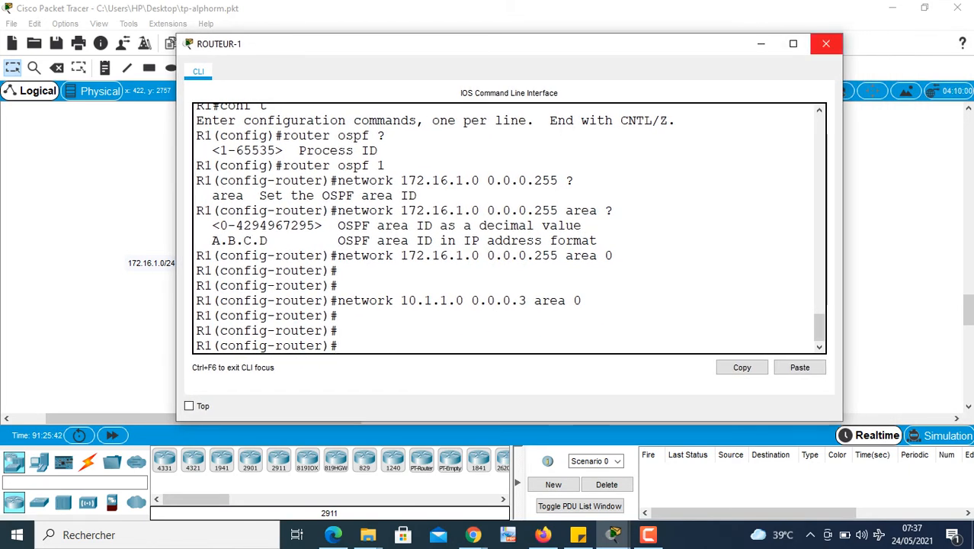
{"action": "left_click", "coordinate": [759, 44]}
Open the command line of ROUTEUR-2 in a wider window and enter global configuration mode with conf t
{"action": "left_click", "coordinate": [405, 149]}
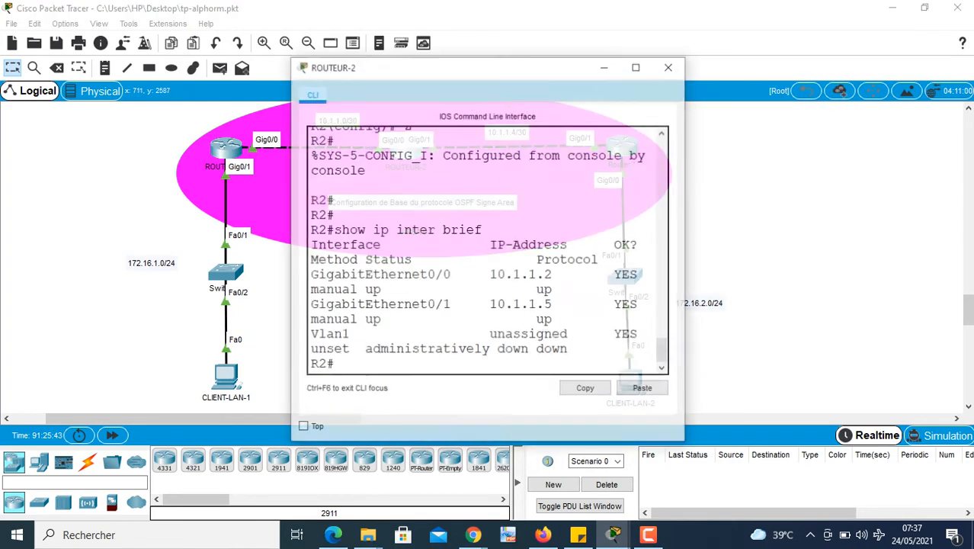
{"action": "left_click_drag", "start_coordinate": [686, 251], "coordinate": [956, 252]}
{"action": "left_click_drag", "start_coordinate": [533, 66], "coordinate": [405, 58]}
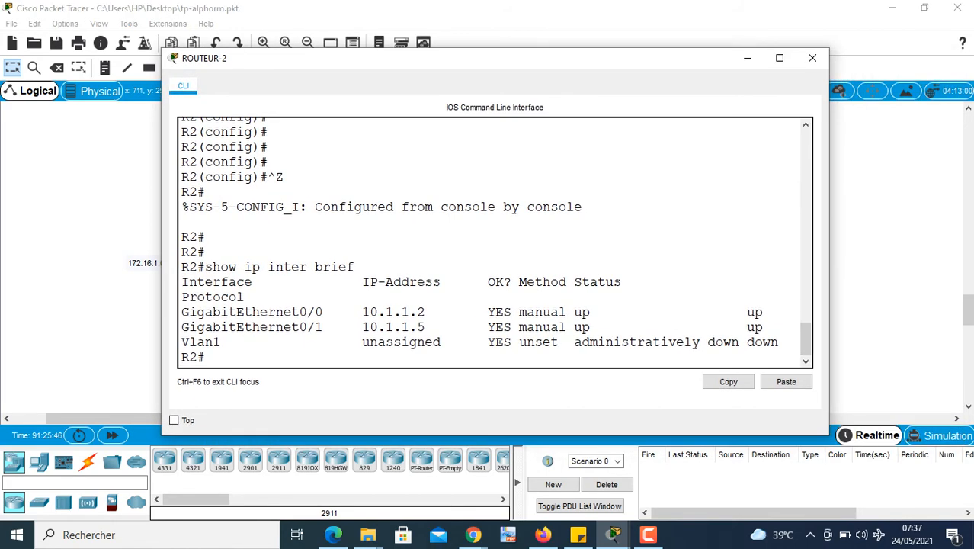
{"action": "key", "text": "Return"}
{"action": "type", "text": "conf t"}
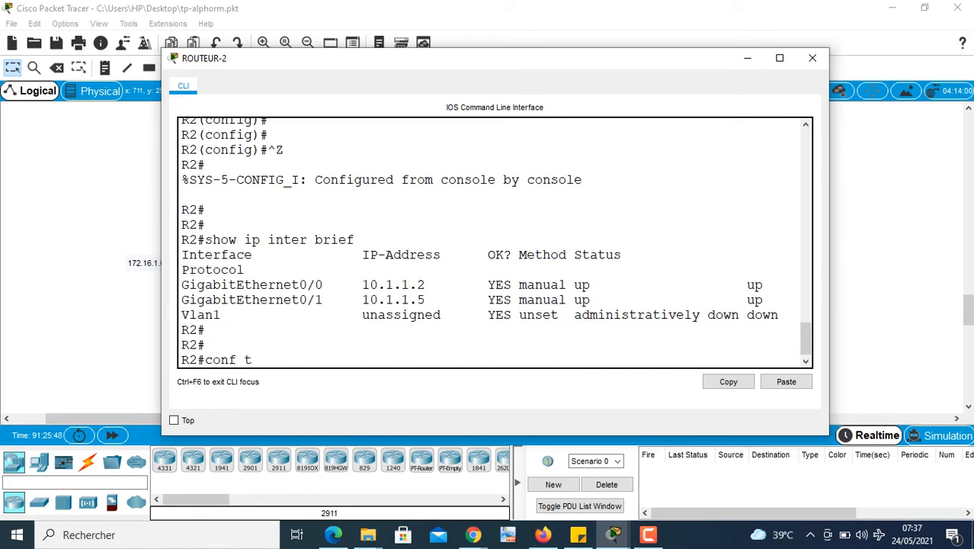
{"action": "key", "text": "Return"}
Start OSPF process 2 on ROUTEUR-2 with router ospf 2
{"action": "type", "text": "router"}
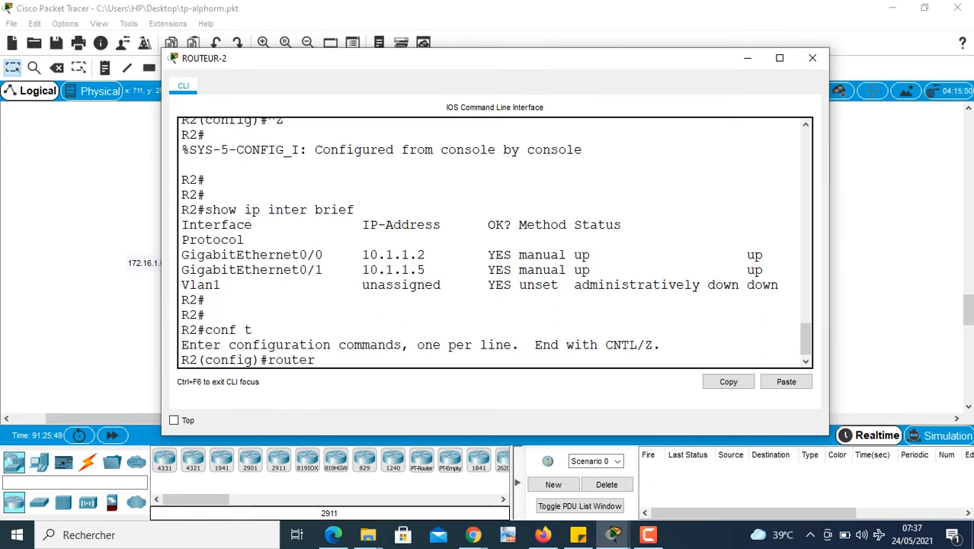
{"action": "type", "text": " os"}
{"action": "type", "text": "pf 1"}
{"action": "key", "text": "BackSpace"}
{"action": "type", "text": "2"}
{"action": "key", "text": "Return"}
{"action": "key", "text": "Return"}
Advertise network 10.1.1.0 with wildcard mask 0.0.0.3 in OSPF area 0 on ROUTEUR-2
{"action": "type", "text": "ne"}
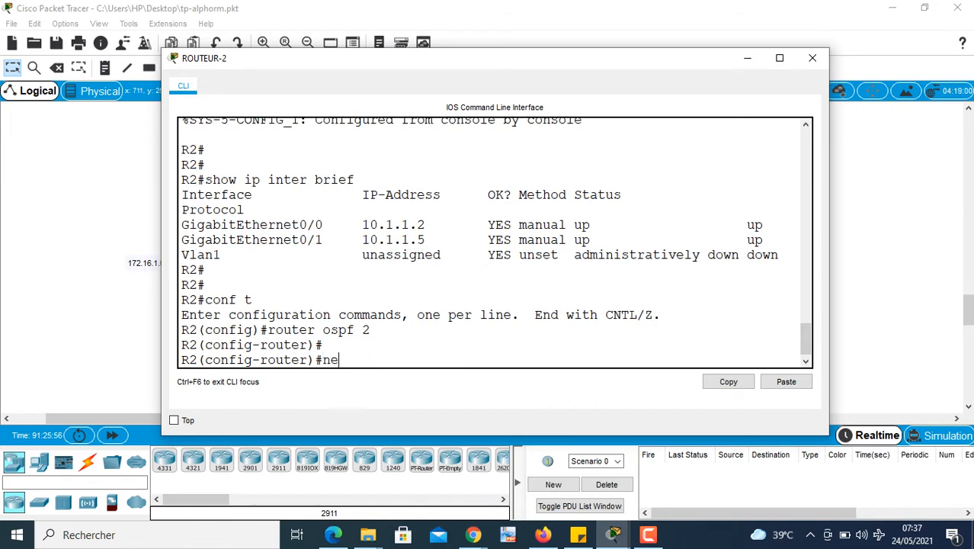
{"action": "type", "text": "twork 10.1"}
{"action": "type", "text": ".1.1.0 "}
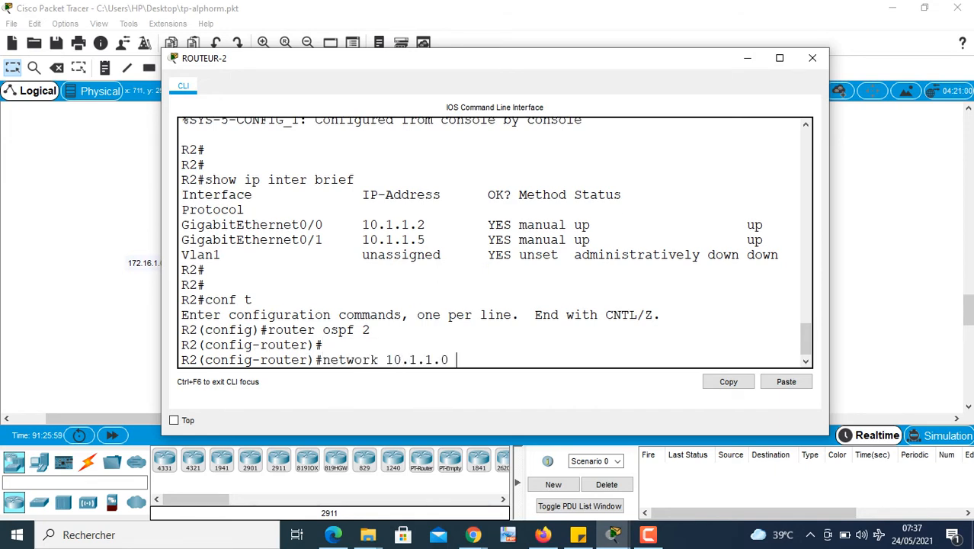
{"action": "type", "text": "0.0.0.3 area 0"}
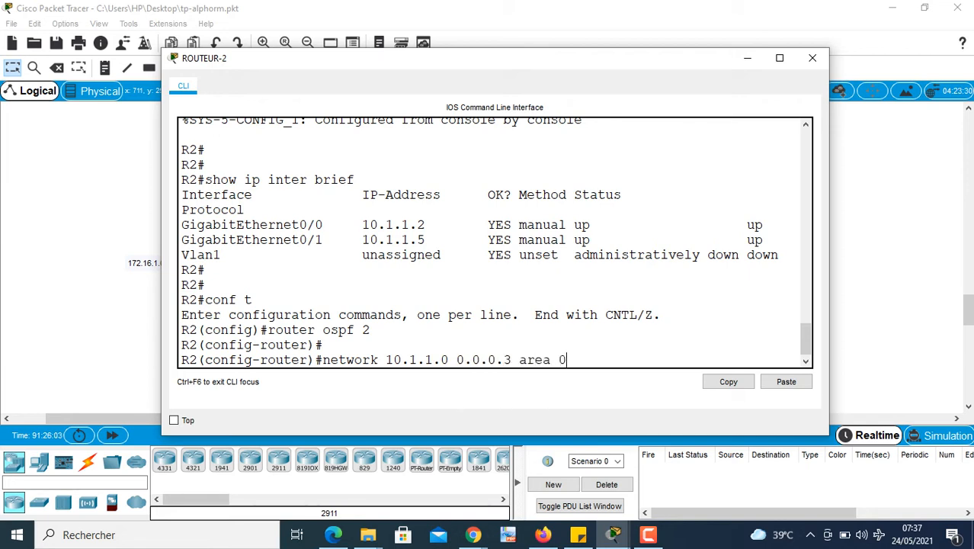
{"action": "key", "text": "Return"}
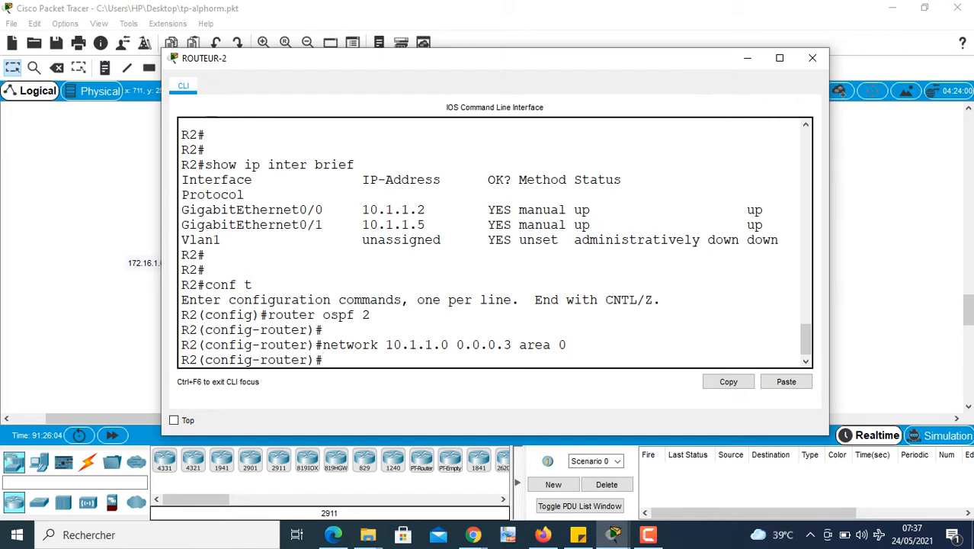
Reuse the previous statement to advertise network 10.1.1.4 0.0.0.3 in area 0 on ROUTEUR-2, and close its window
{"action": "key", "text": "Up"}
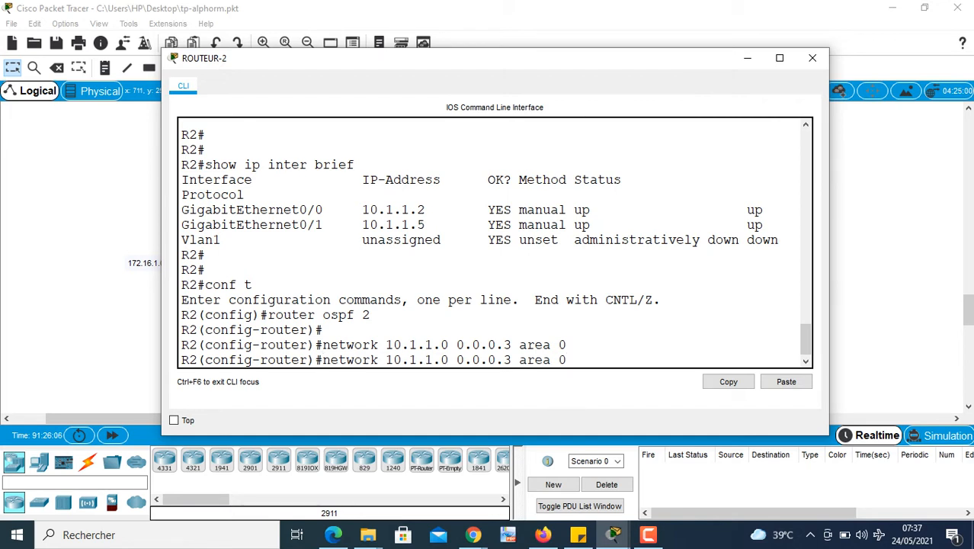
{"action": "key", "text": "Left"}
{"action": "key", "text": "Left"}
{"action": "key", "text": "Left"}
{"action": "key", "text": "BackSpace"}
{"action": "type", "text": "4"}
{"action": "key", "text": "Return"}
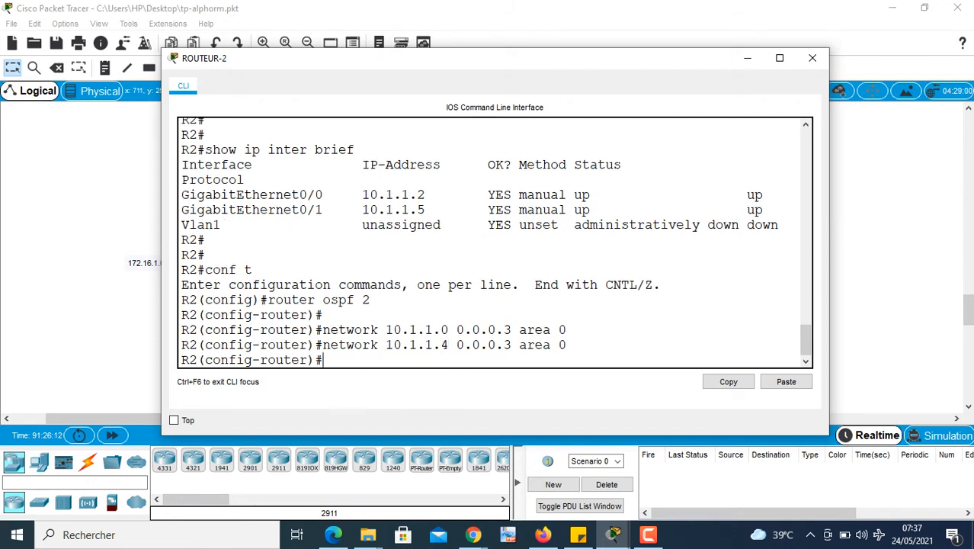
{"action": "key", "text": "Return"}
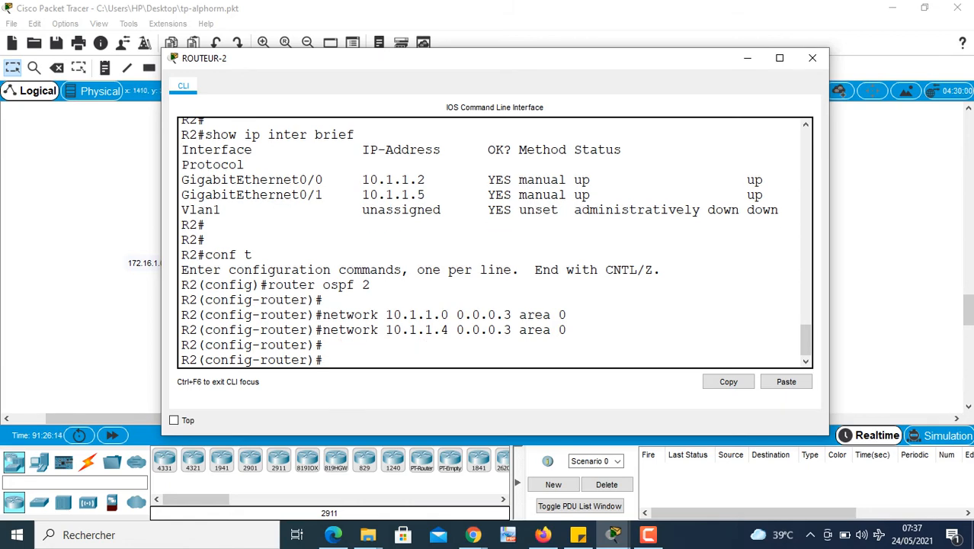
{"action": "key", "text": "alt+F4"}
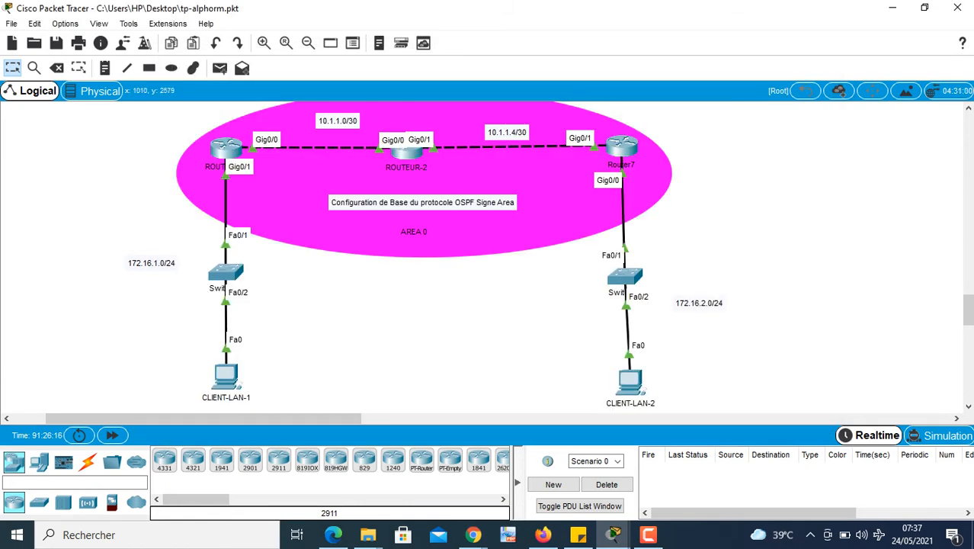
Open the command line of Router7 and enter global configuration mode with conf t
{"action": "left_click", "coordinate": [621, 144]}
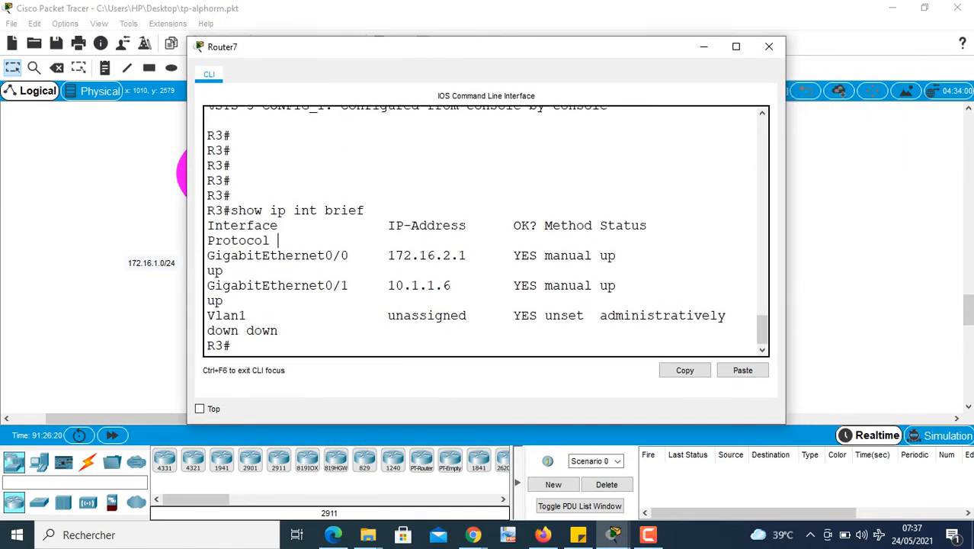
{"action": "type", "text": "conf t"}
{"action": "key", "text": "Return"}
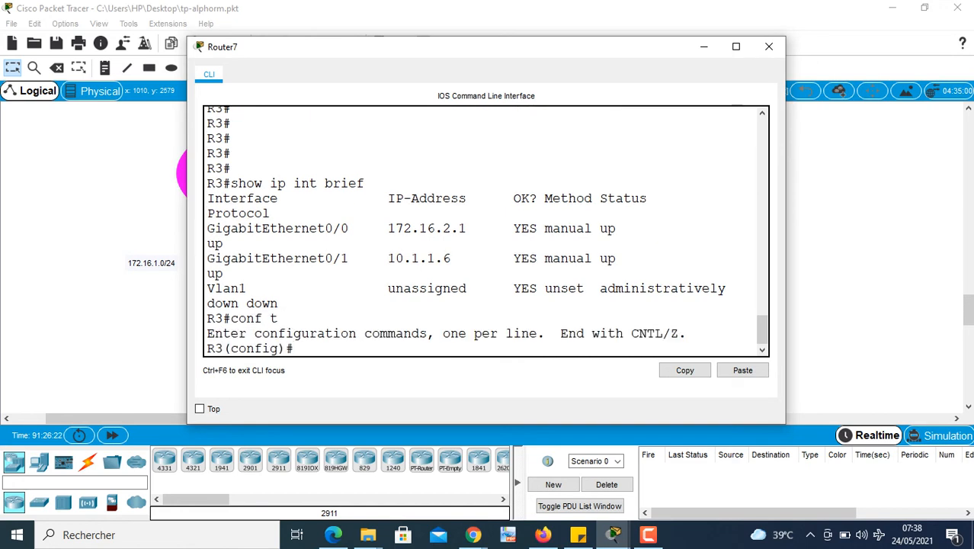
Start OSPF process 3 on Router7 with router ospf 3
{"action": "type", "text": "router"}
{"action": "type", "text": " osfp"}
{"action": "key", "text": "BackSpace"}
{"action": "key", "text": "BackSpace"}
{"action": "type", "text": "pf"}
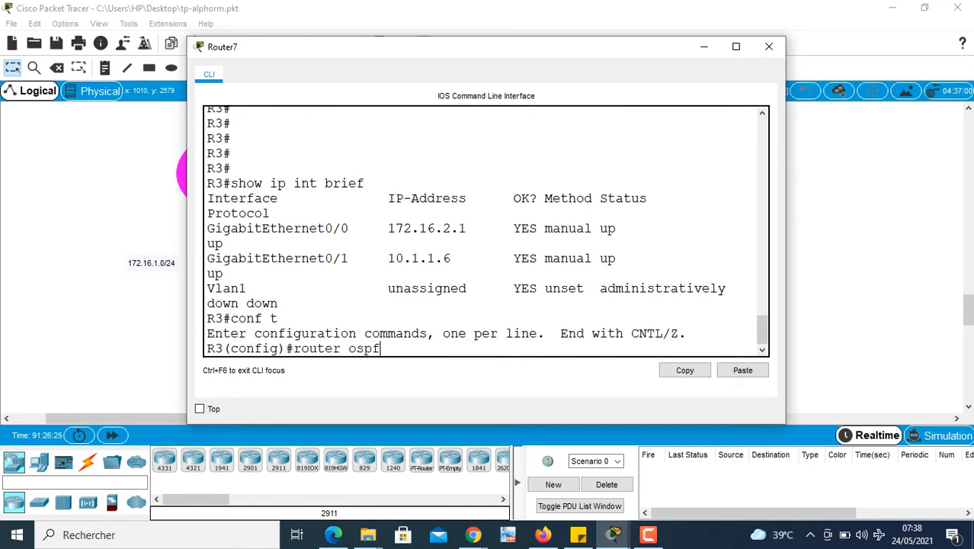
{"action": "type", "text": " 3"}
{"action": "key", "text": "Return"}
Advertise network 10.1.1.4 with wildcard mask 0.0.0.3 in OSPF area 0 on Router7
{"action": "type", "text": "nfig-router)#n"}
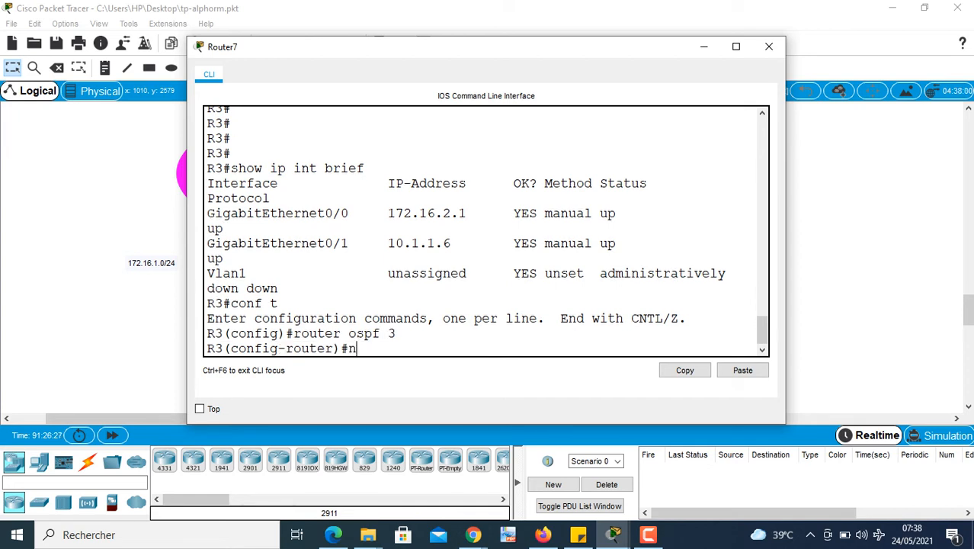
{"action": "type", "text": "etwork 10.1.1.4"}
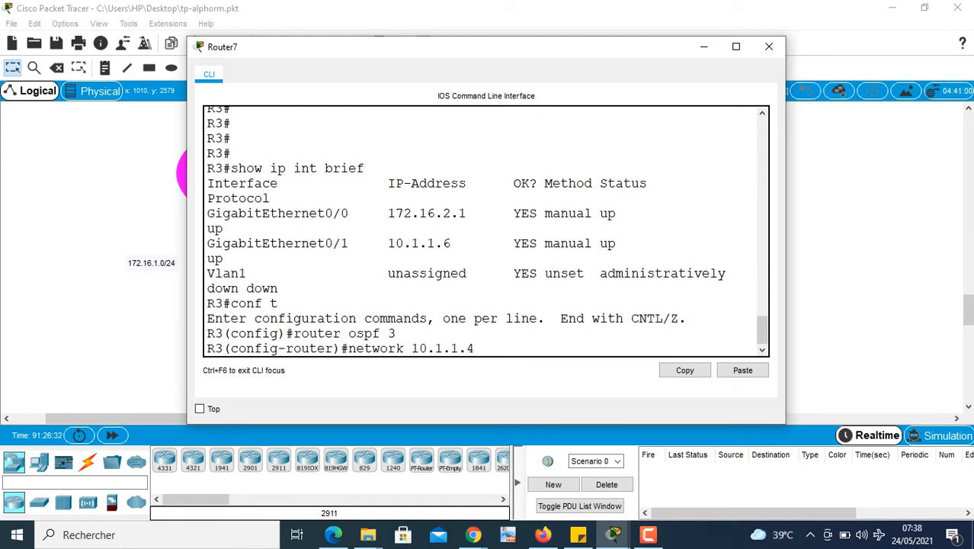
{"action": "type", "text": " 0.0.0.3"}
{"action": "type", "text": "area 0"}
{"action": "key", "text": "Return"}
{"action": "key", "text": "Return"}
{"action": "key", "text": "Return"}
Advertise network 172.16.2.0 with wildcard mask 0.0.0.255 in OSPF area 0 on Router7 and close its window
{"action": "type", "text": "netw"}
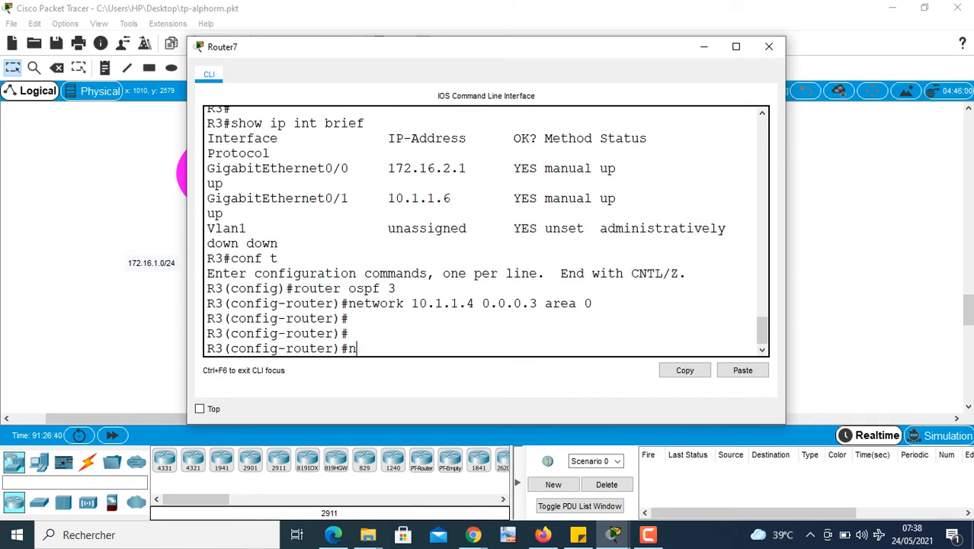
{"action": "type", "text": "ork 172.16.2.0"}
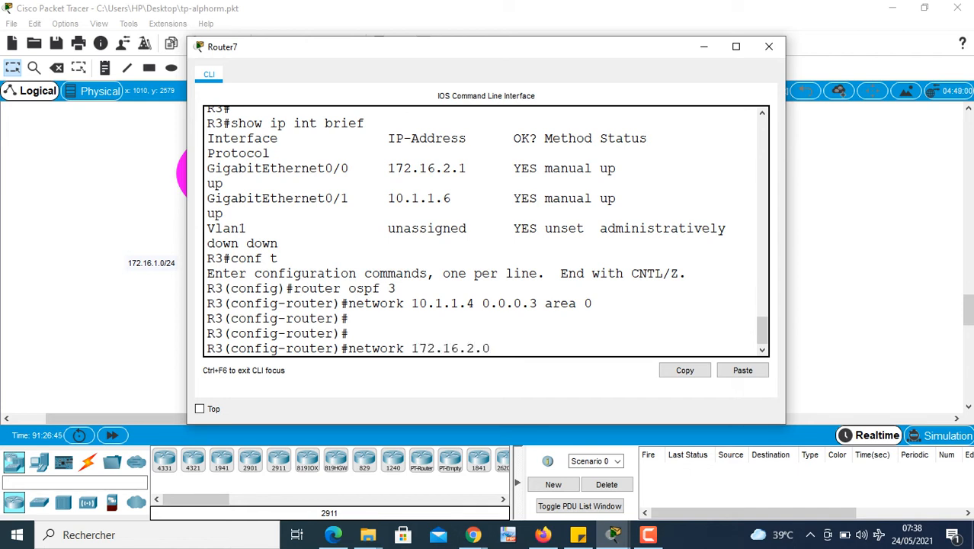
{"action": "type", "text": " 0.0.0.255 area 0"}
{"action": "key", "text": "Return"}
{"action": "key", "text": "Return"}
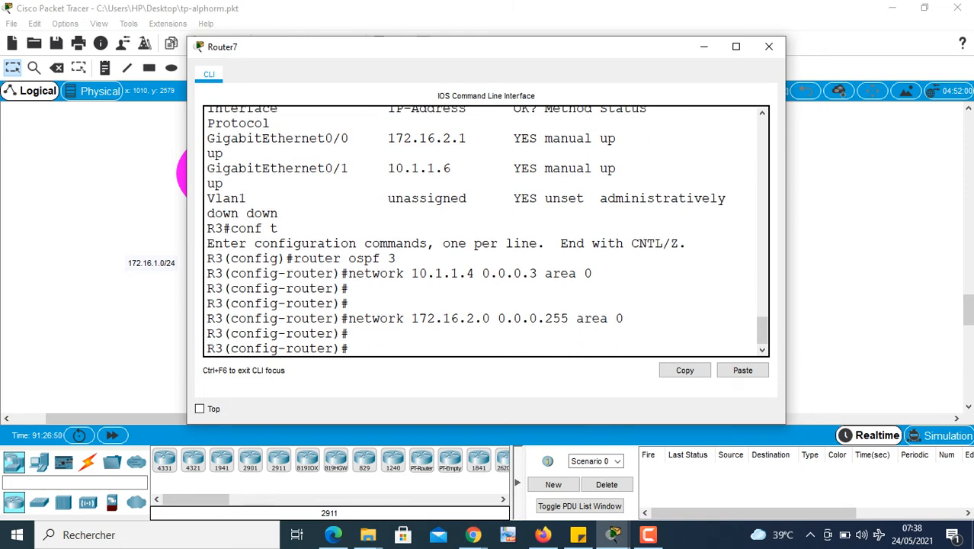
{"action": "left_click", "coordinate": [769, 46]}
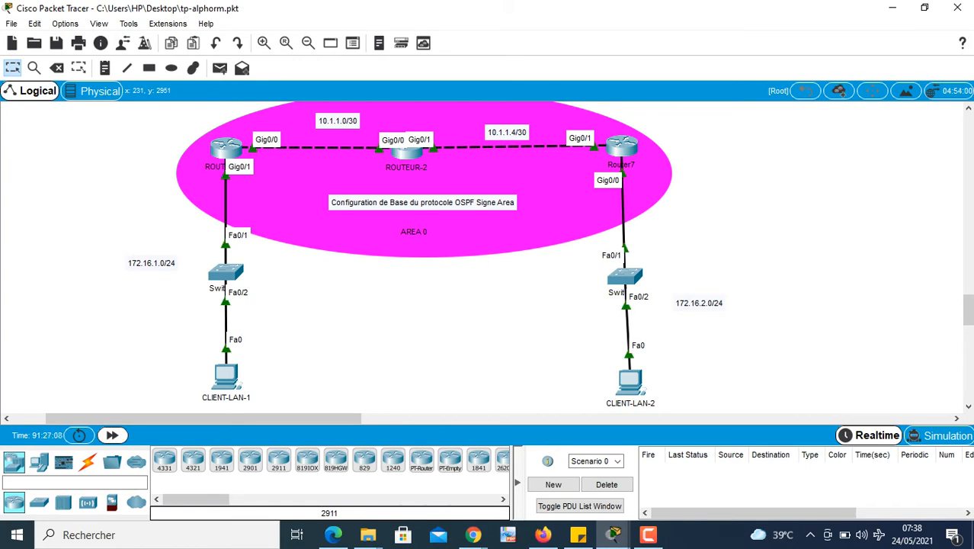
Reopen the command line of ROUTEUR-1 and examine the neighbour address in the OSPF adjacency message
{"action": "left_click", "coordinate": [225, 146]}
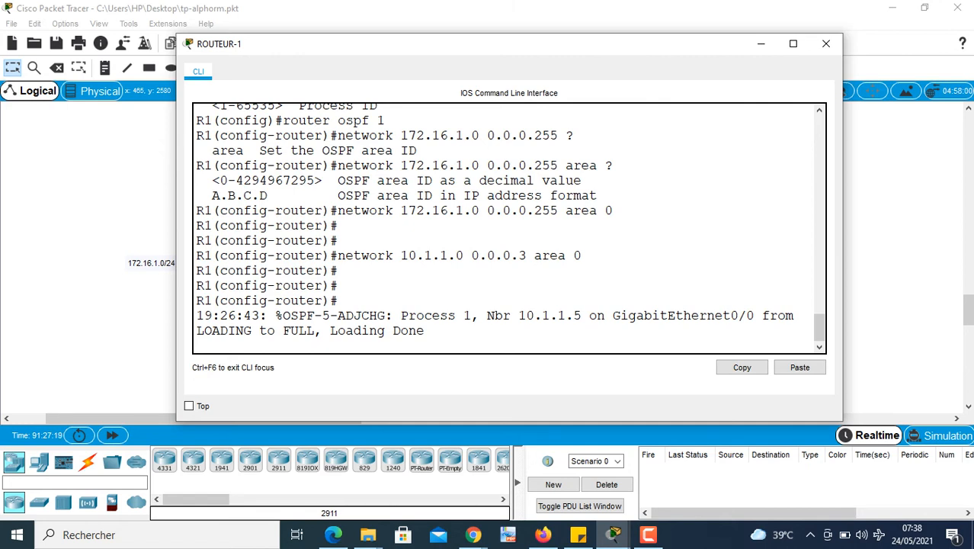
{"action": "left_click_drag", "start_coordinate": [581, 315], "coordinate": [565, 315]}
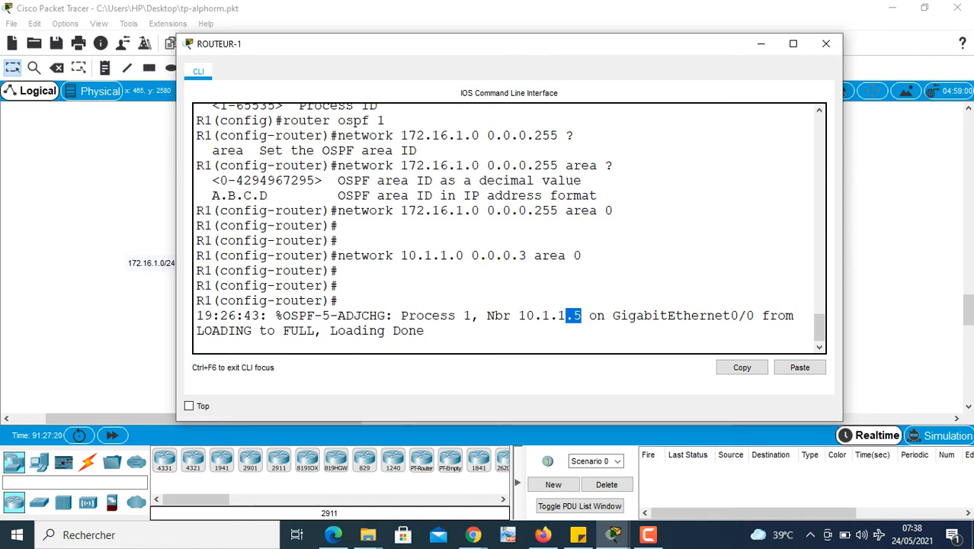
{"action": "left_click", "coordinate": [582, 315]}
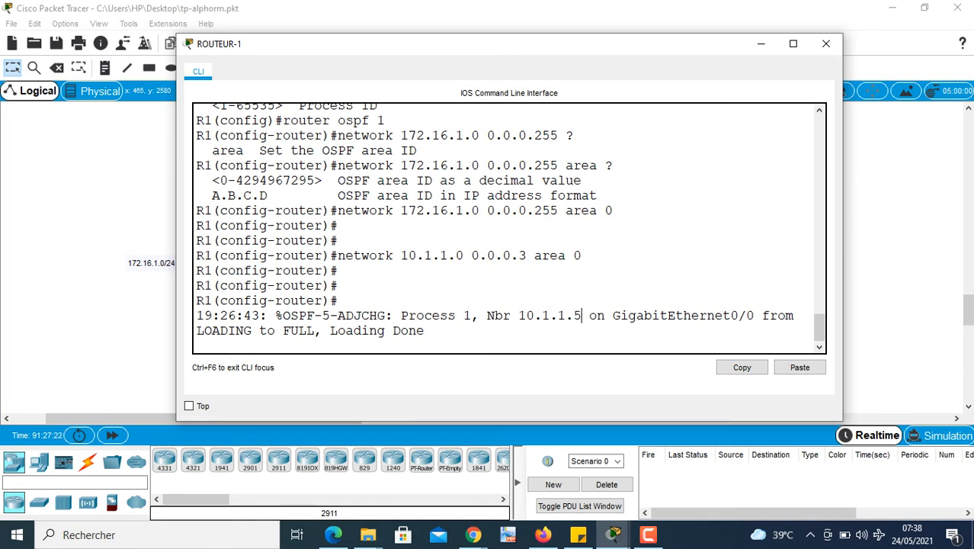
Leave OSPF configuration mode on ROUTEUR-1 for the privileged prompt and close its window
{"action": "key", "text": "Return"}
{"action": "key", "text": "Return"}
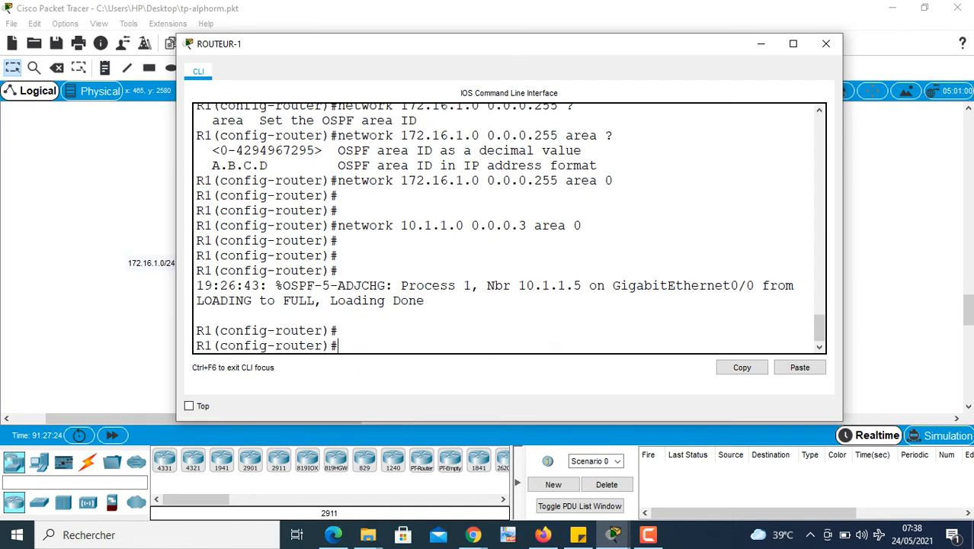
{"action": "key", "text": "ctrl+z"}
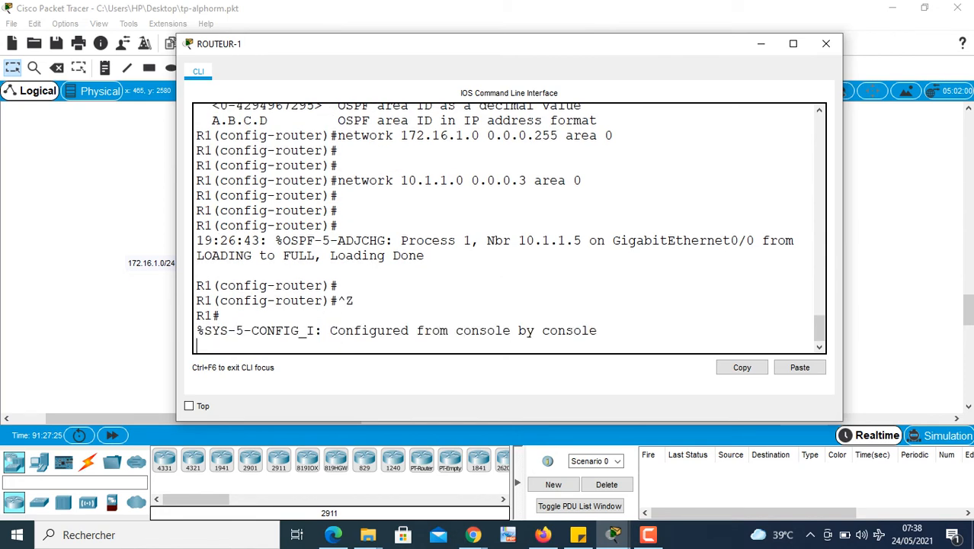
{"action": "key", "text": "Return"}
{"action": "key", "text": "Return"}
{"action": "key", "text": "alt+F4"}
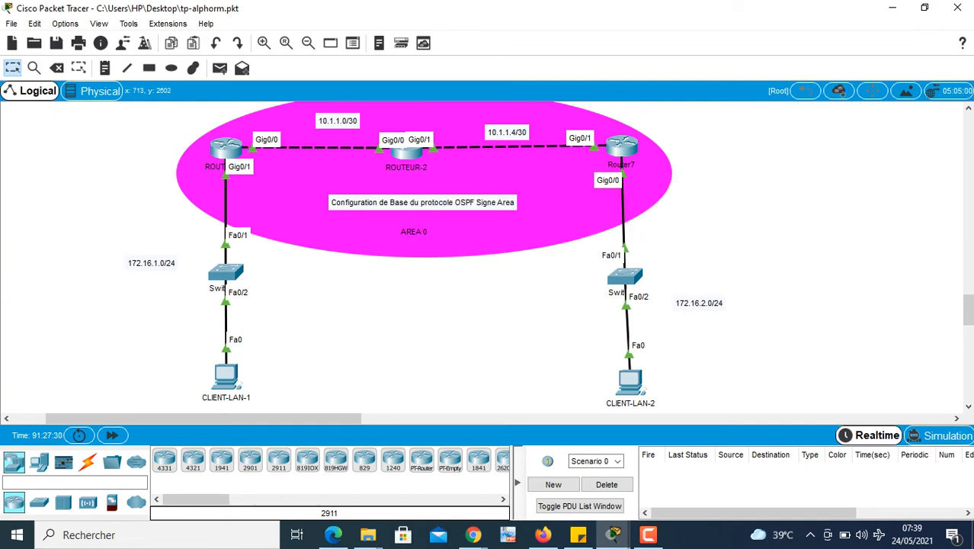
Reopen the command line of ROUTEUR-1 and list its OSPF neighbours with show ip ospf neighbor
{"action": "left_click", "coordinate": [225, 147]}
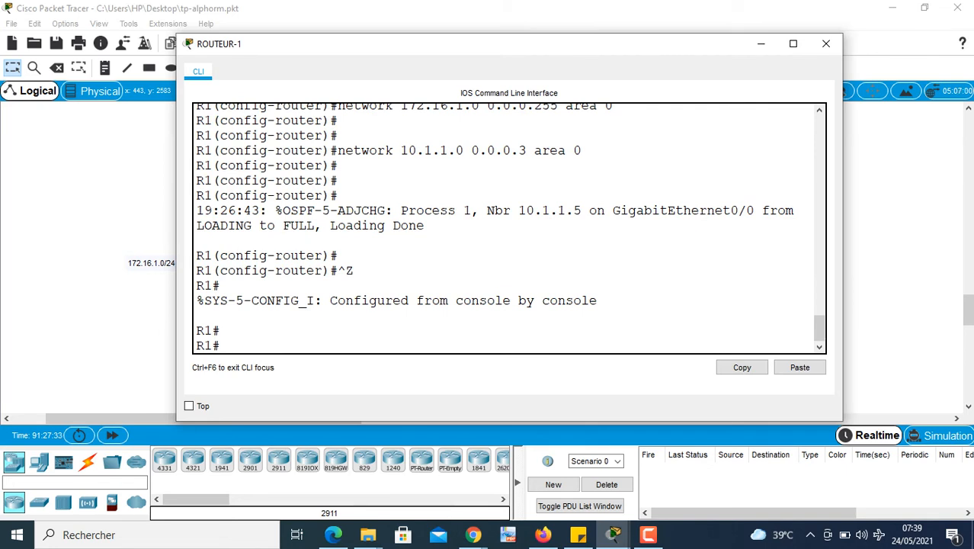
{"action": "type", "text": "show ip os"}
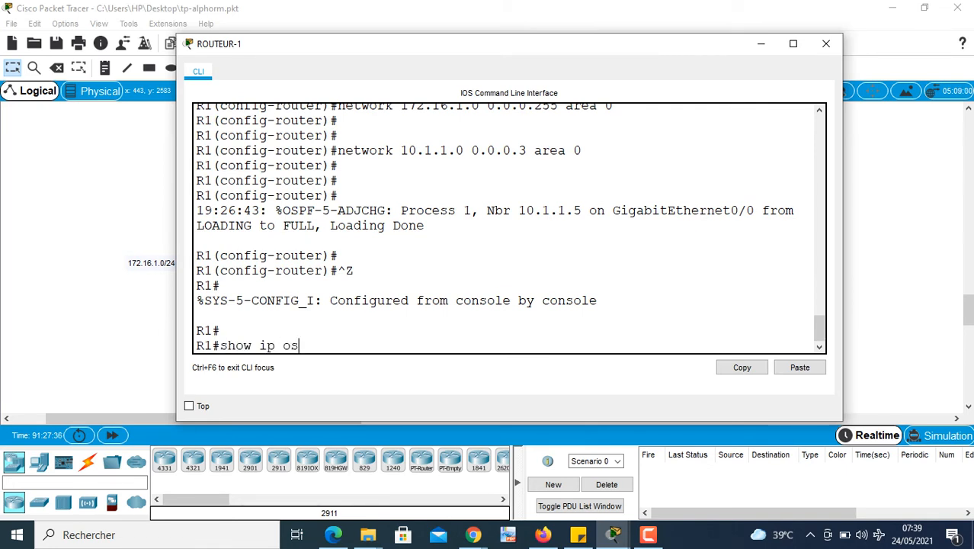
{"action": "key", "text": "Tab"}
{"action": "type", "text": "nei"}
{"action": "key", "text": "Tab"}
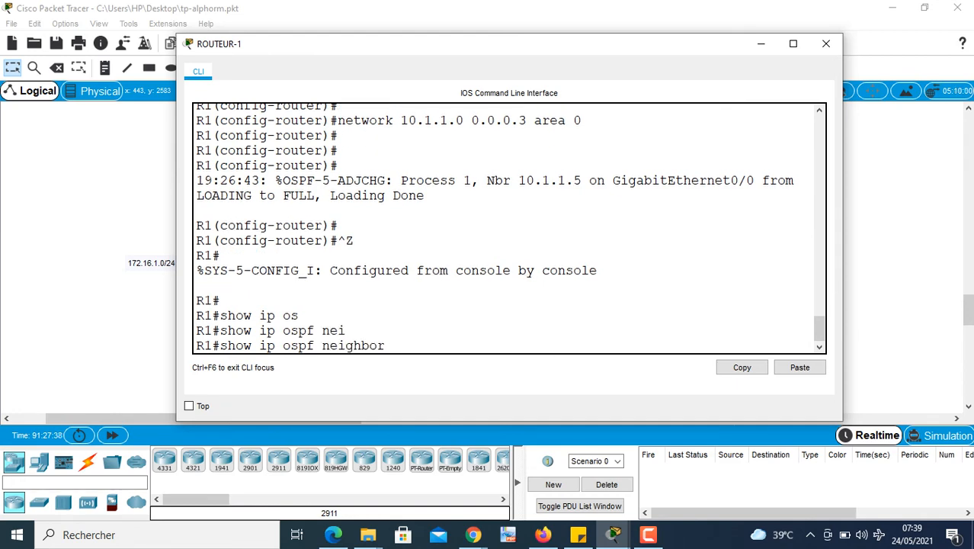
{"action": "key", "text": "Return"}
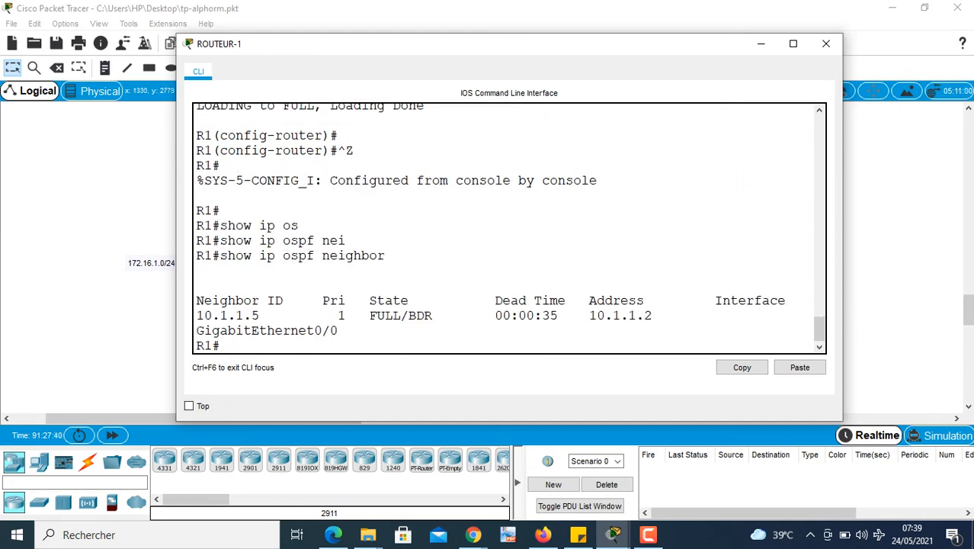
Widen the ROUTEUR-1 window, examine the neighbour ID in the OSPF neighbour table, and close the window
{"action": "left_click_drag", "start_coordinate": [843, 232], "coordinate": [926, 232]}
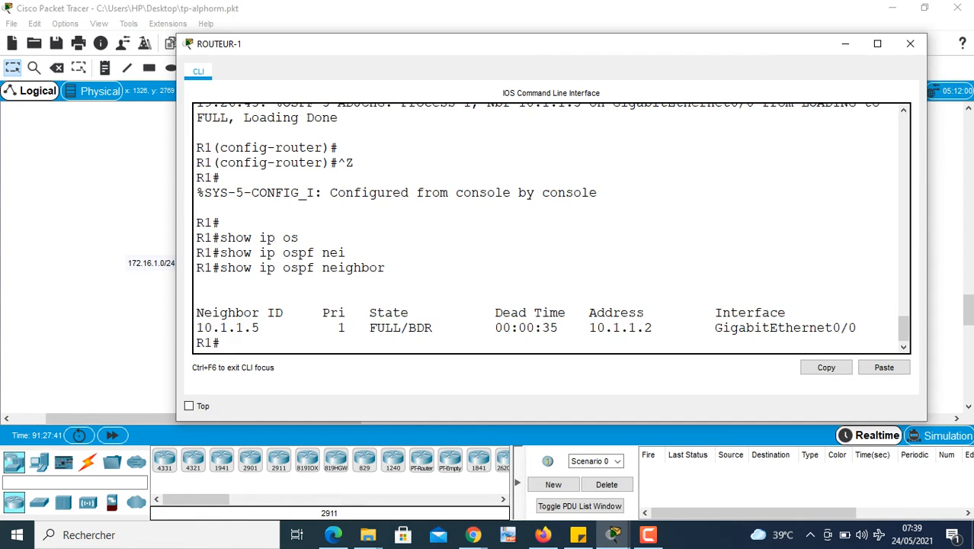
{"action": "left_click_drag", "start_coordinate": [260, 327], "coordinate": [196, 312]}
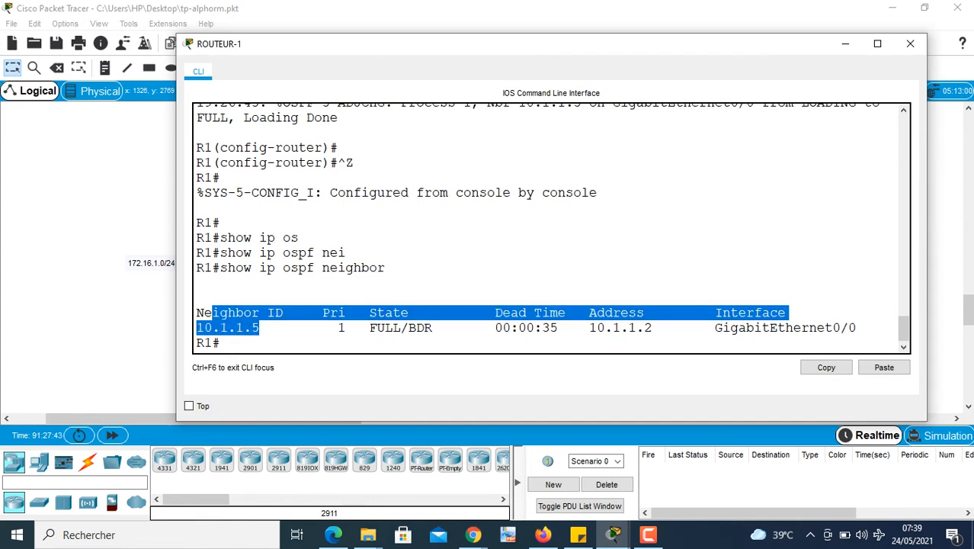
{"action": "left_click", "coordinate": [479, 327]}
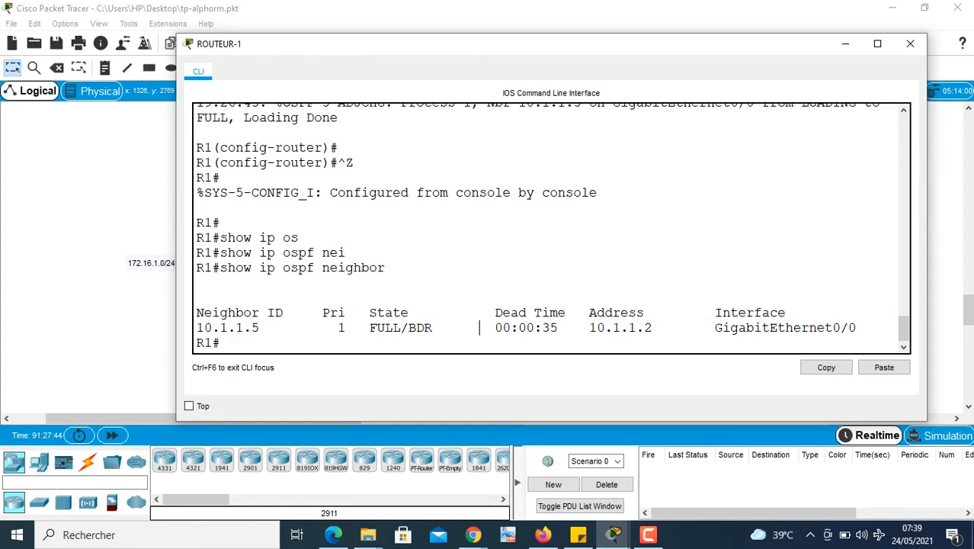
{"action": "left_click_drag", "start_coordinate": [260, 326], "coordinate": [197, 327]}
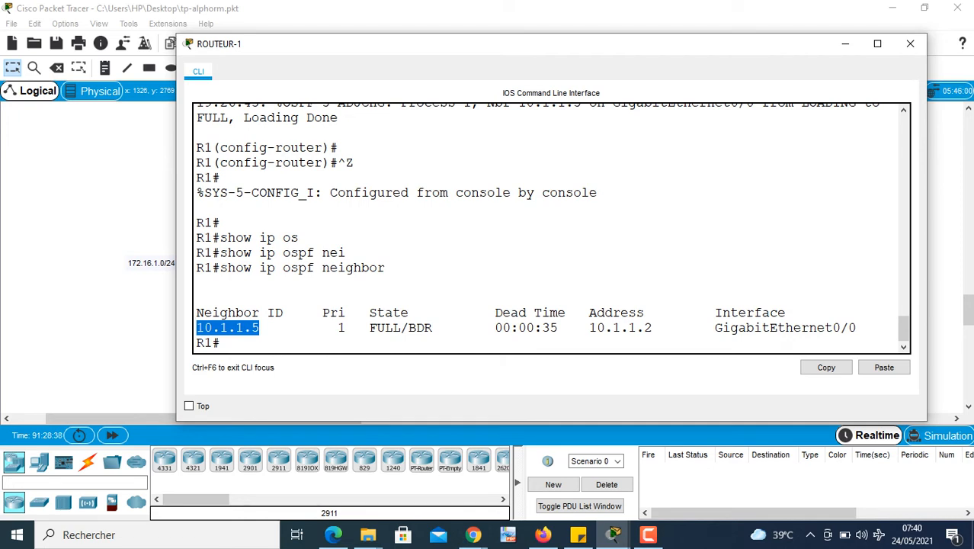
{"action": "key", "text": "alt+F4"}
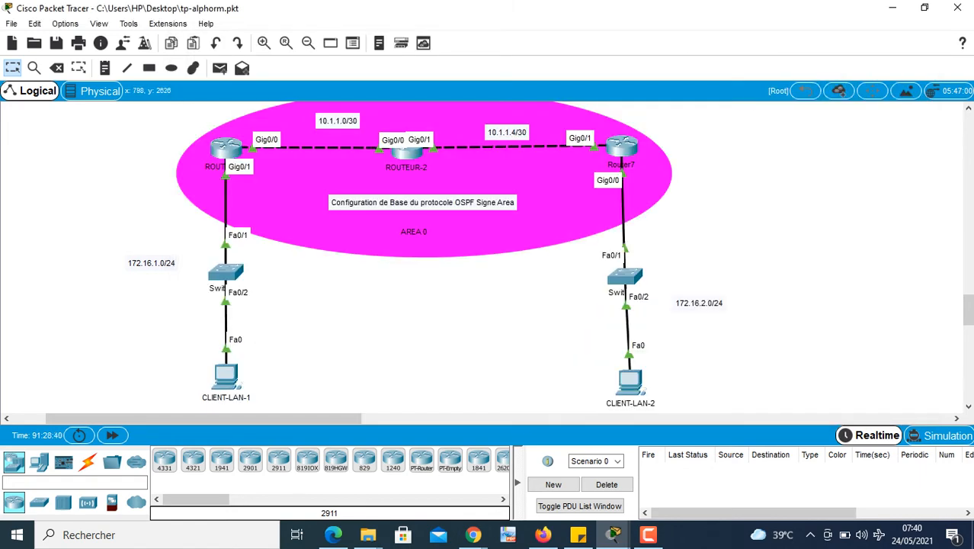
Open the command line of ROUTEUR-2 and leave OSPF configuration mode for the privileged prompt
{"action": "left_click", "coordinate": [405, 150]}
{"action": "key", "text": "Return"}
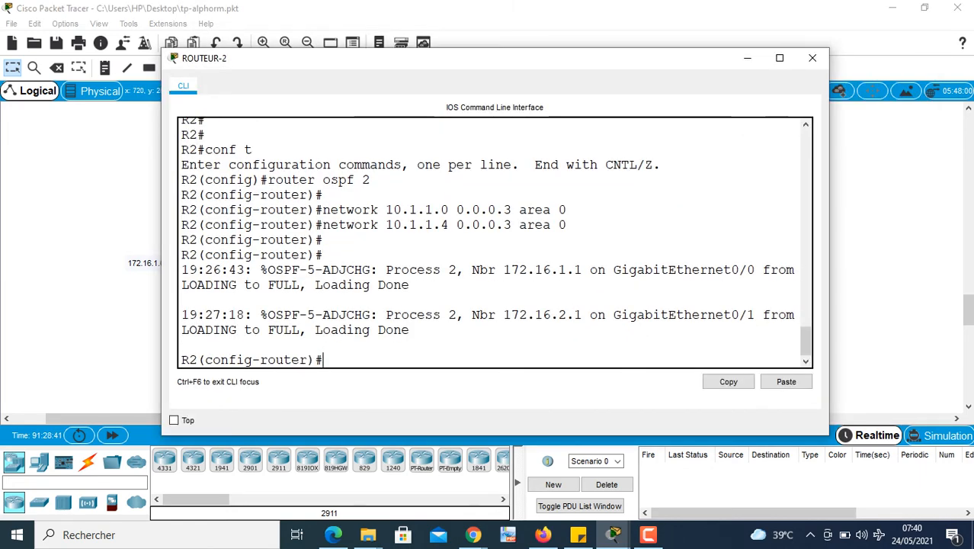
{"action": "key", "text": "Return"}
{"action": "key", "text": "Return"}
{"action": "key", "text": "ctrl+z"}
{"action": "key", "text": "Return"}
{"action": "key", "text": "Return"}
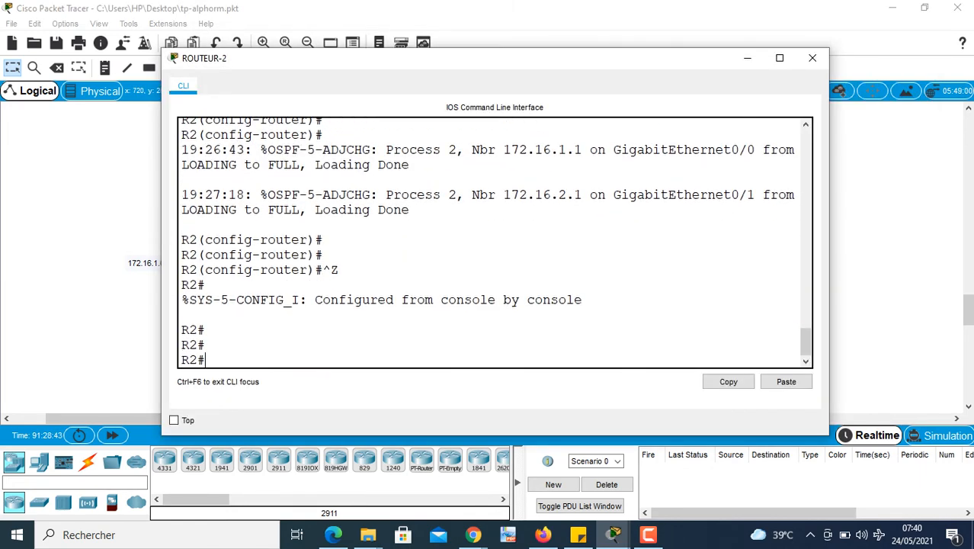
List the OSPF neighbours of ROUTEUR-2 with show ip ospf neighbor
{"action": "type", "text": "show ip os"}
{"action": "key", "text": "Tab"}
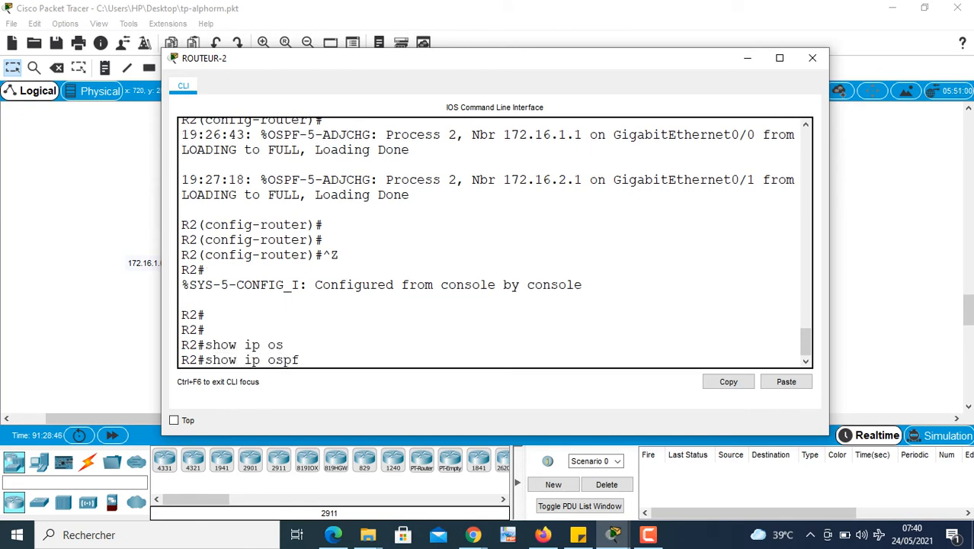
{"action": "type", "text": "nei"}
{"action": "key", "text": "Tab"}
{"action": "key", "text": "Return"}
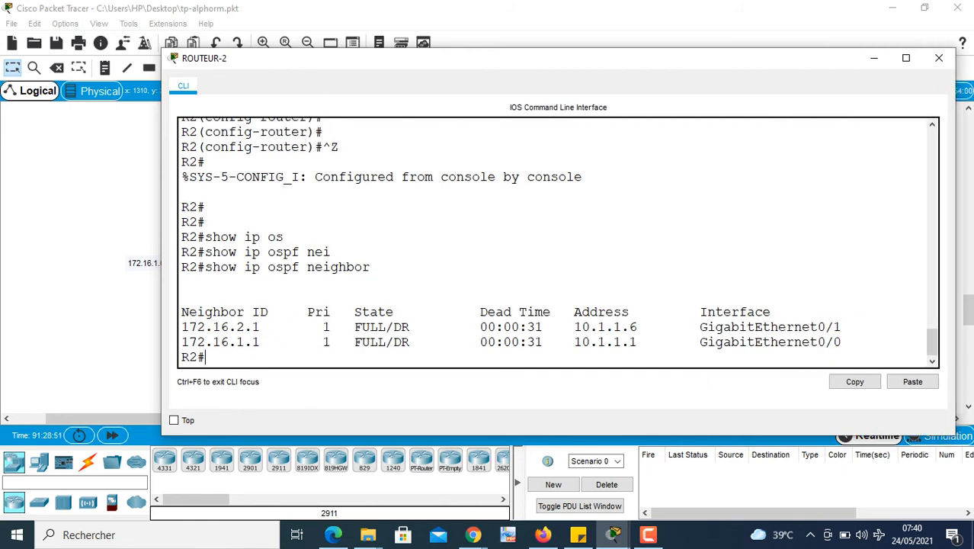
Examine both neighbour IDs in the OSPF neighbour table of ROUTEUR-2 and close its window
{"action": "left_click_drag", "start_coordinate": [259, 342], "coordinate": [181, 342]}
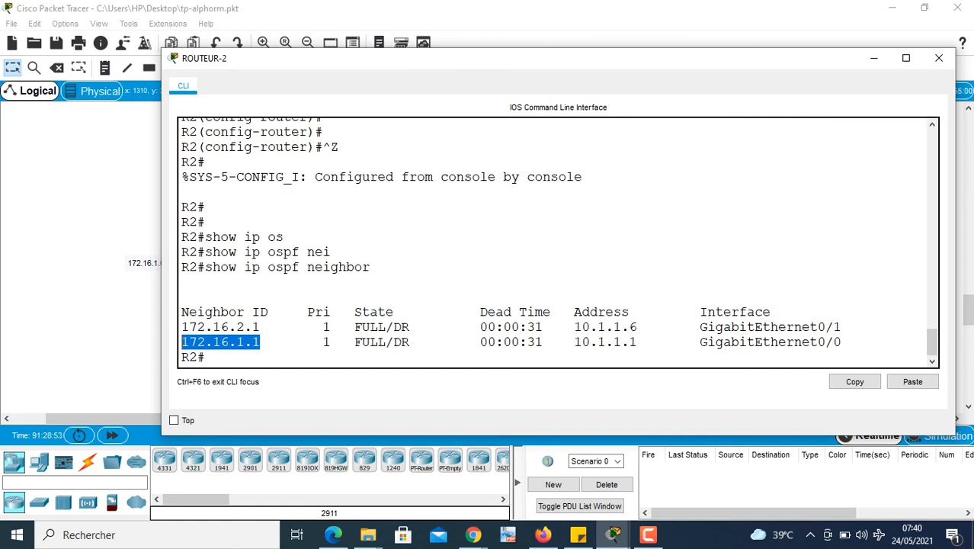
{"action": "left_click_drag", "start_coordinate": [252, 327], "coordinate": [182, 327]}
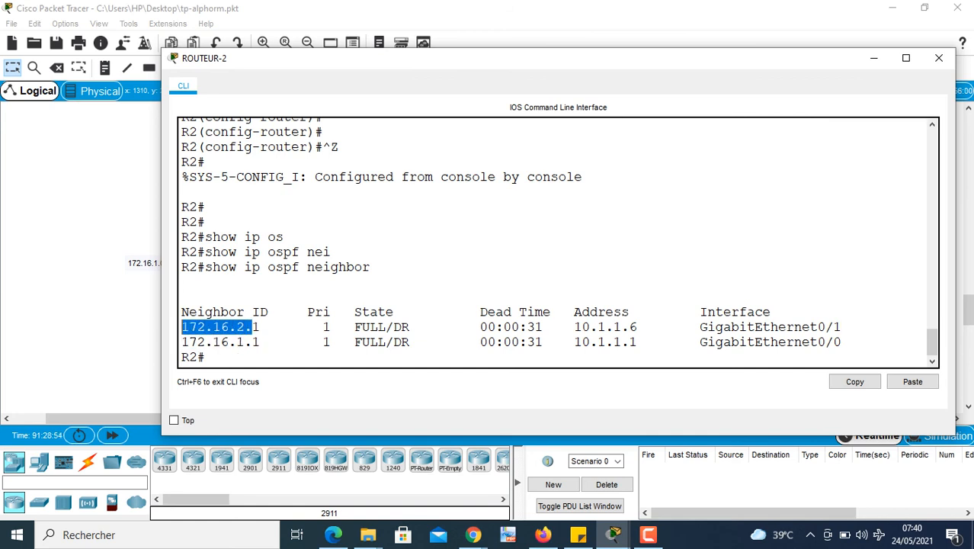
{"action": "left_click", "coordinate": [267, 327]}
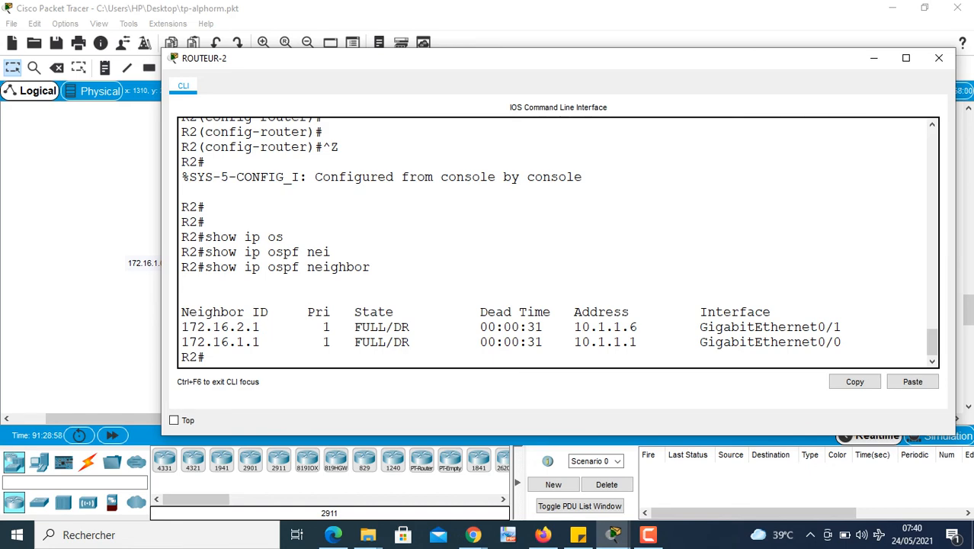
{"action": "left_click", "coordinate": [939, 58]}
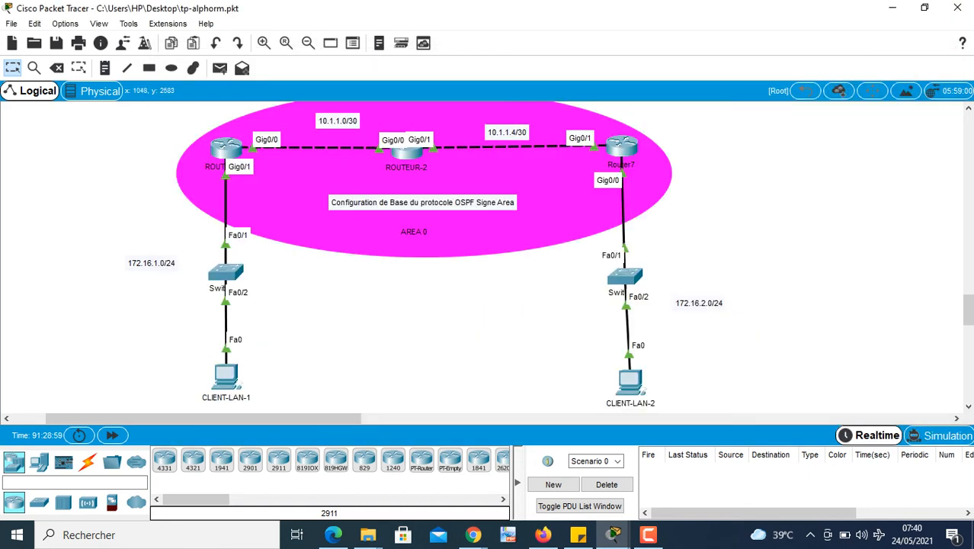
Open the command line of Router7 and leave OSPF configuration mode for the privileged prompt
{"action": "left_click", "coordinate": [621, 145]}
{"action": "key", "text": "Return"}
{"action": "key", "text": "Return"}
{"action": "key", "text": "Return"}
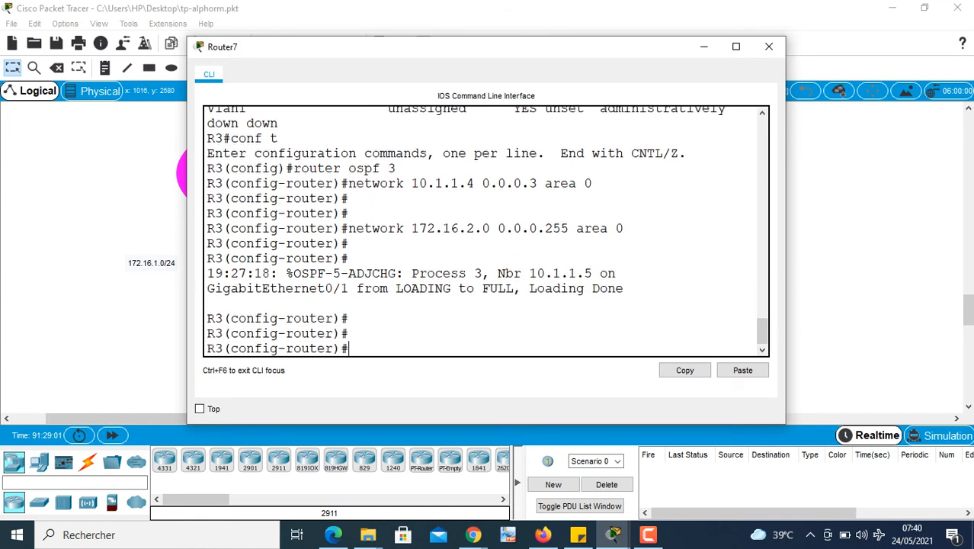
{"action": "key", "text": "ctrl+z"}
{"action": "key", "text": "Return"}
{"action": "key", "text": "Return"}
{"action": "key", "text": "Return"}
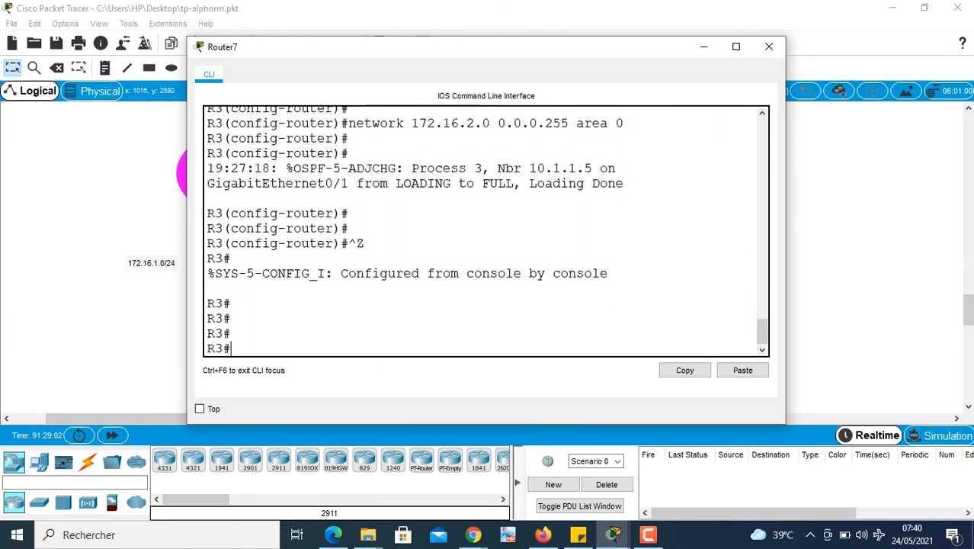
List the OSPF neighbours of Router7 with show ip ospf neighbor and examine the neighbour ID in a widened window
{"action": "type", "text": "show ip"}
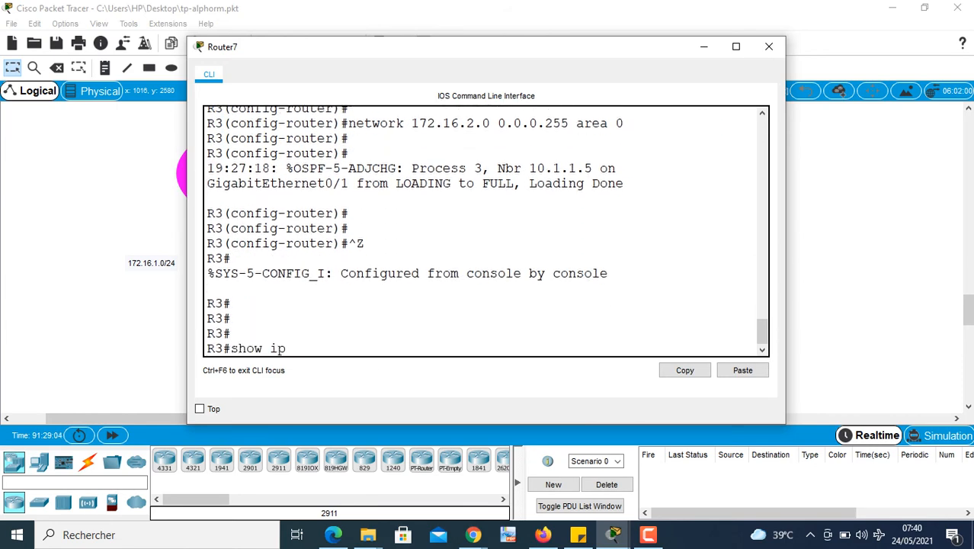
{"action": "type", "text": " os"}
{"action": "key", "text": "Tab"}
{"action": "type", "text": "ne"}
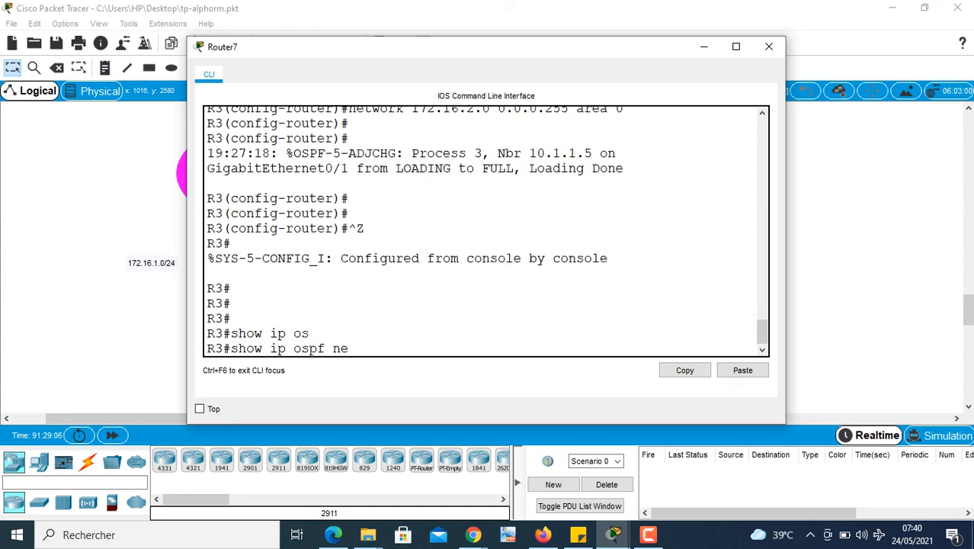
{"action": "type", "text": "i"}
{"action": "key", "text": "Tab"}
{"action": "key", "text": "Return"}
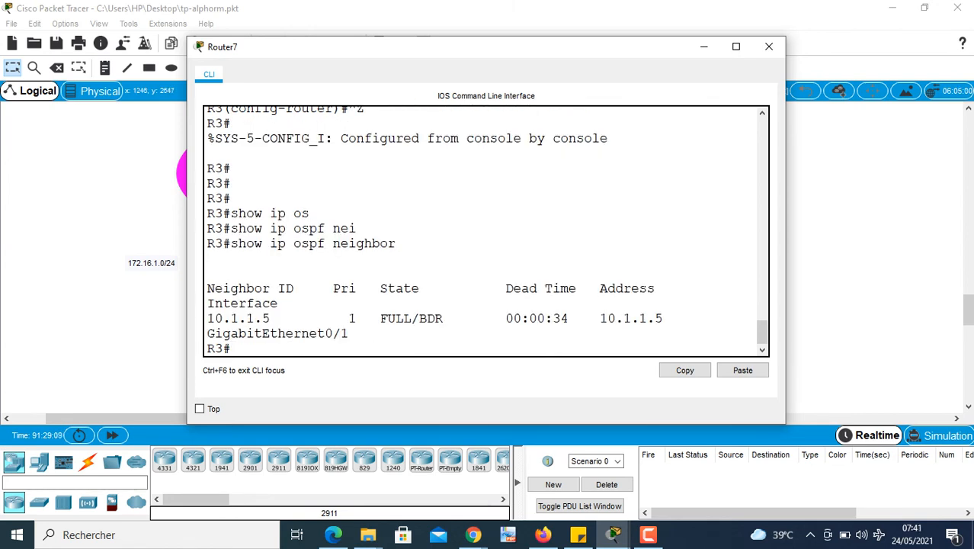
{"action": "left_click_drag", "start_coordinate": [784, 229], "coordinate": [961, 229]}
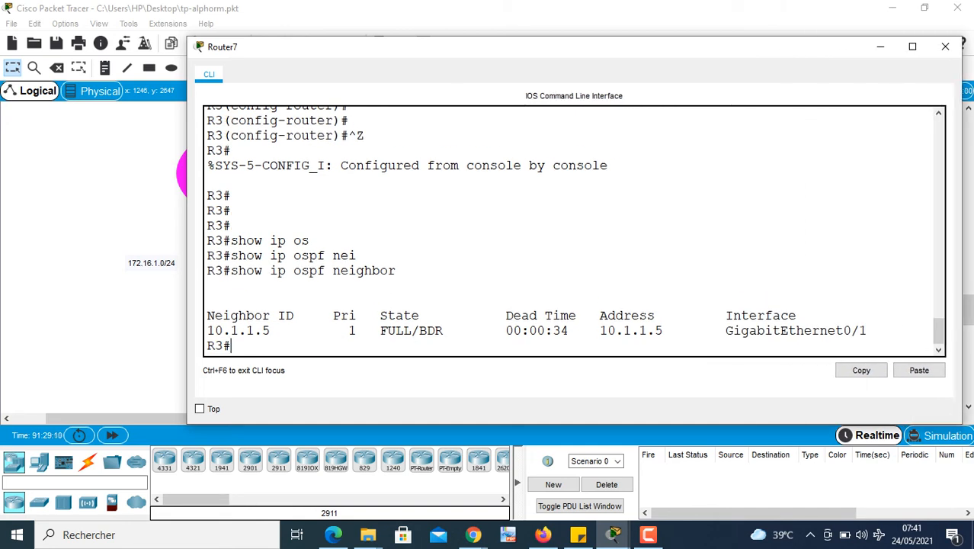
{"action": "left_click_drag", "start_coordinate": [271, 330], "coordinate": [207, 330]}
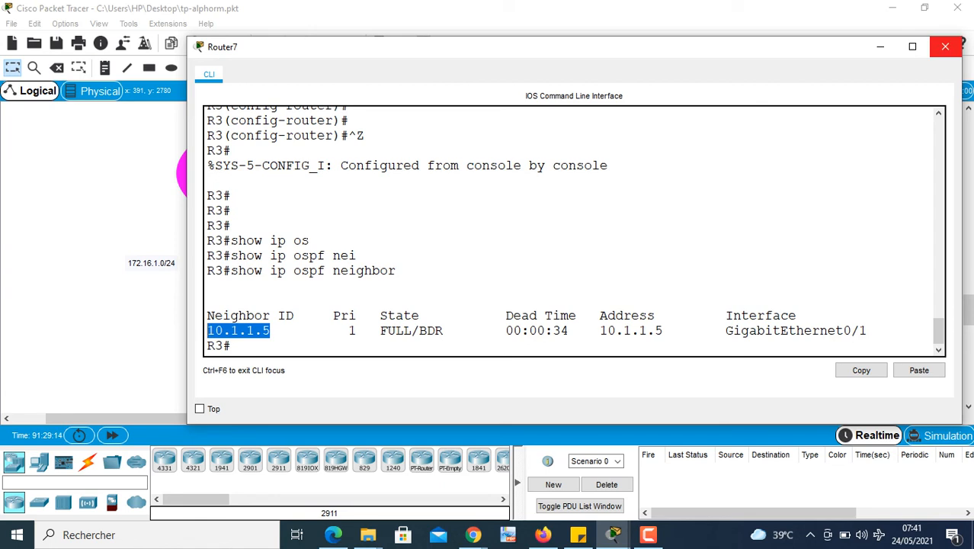
Enter the beginning of a show ip ospf command at the privileged prompt of Router7
{"action": "type", "text": "sho"}
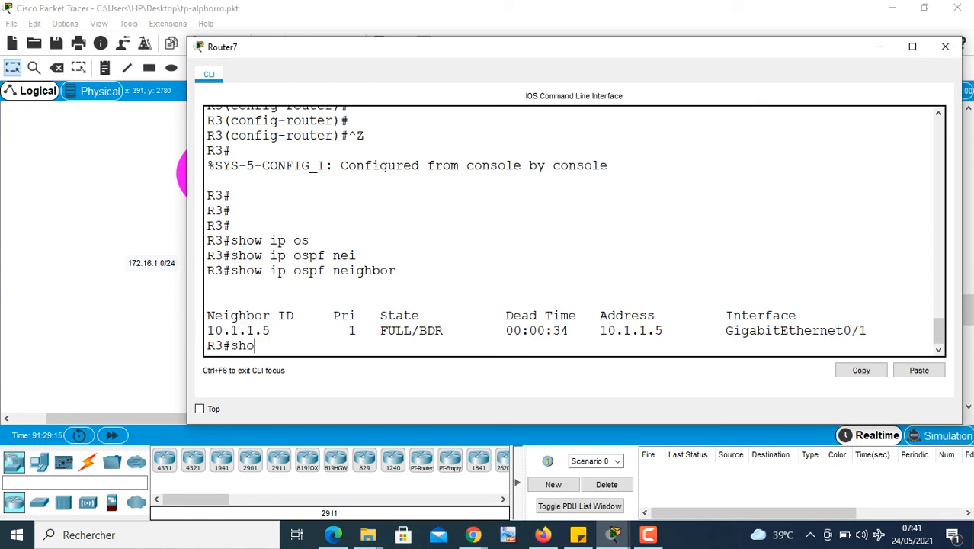
{"action": "type", "text": "w ip o"}
{"action": "key", "text": "Tab"}
{"action": "type", "text": "to"}
{"action": "key", "text": "Tab"}
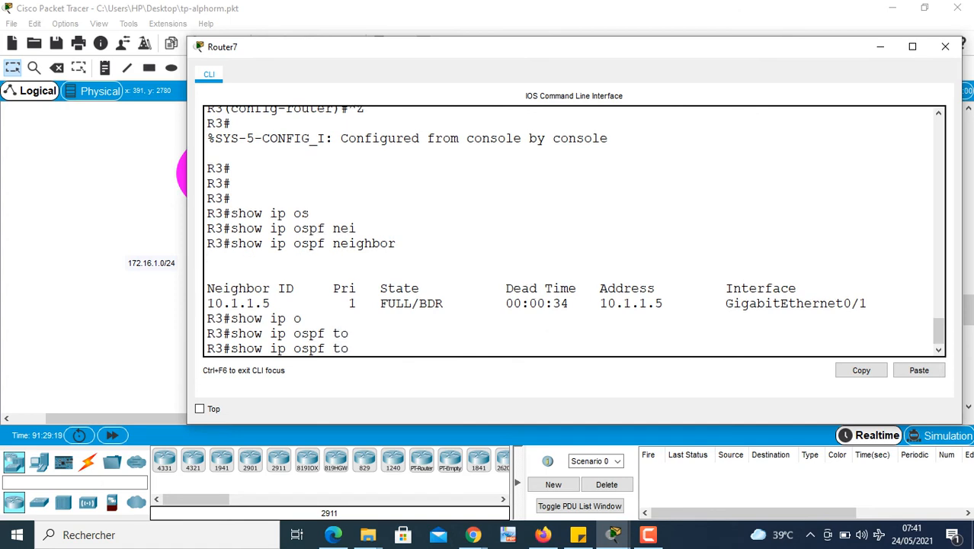
{"action": "type", "text": "p"}
{"action": "key", "text": "Tab"}
{"action": "key", "text": "BackSpace"}
{"action": "key", "text": "BackSpace"}
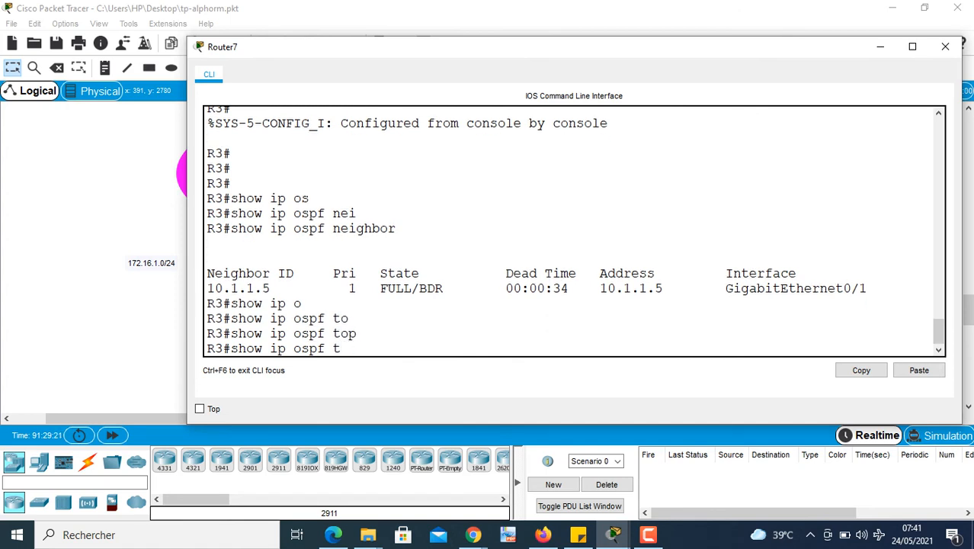
{"action": "key", "text": "BackSpace"}
Complete the command as show ip ospf database and run it on Router7
{"action": "type", "text": "da"}
{"action": "key", "text": "Tab"}
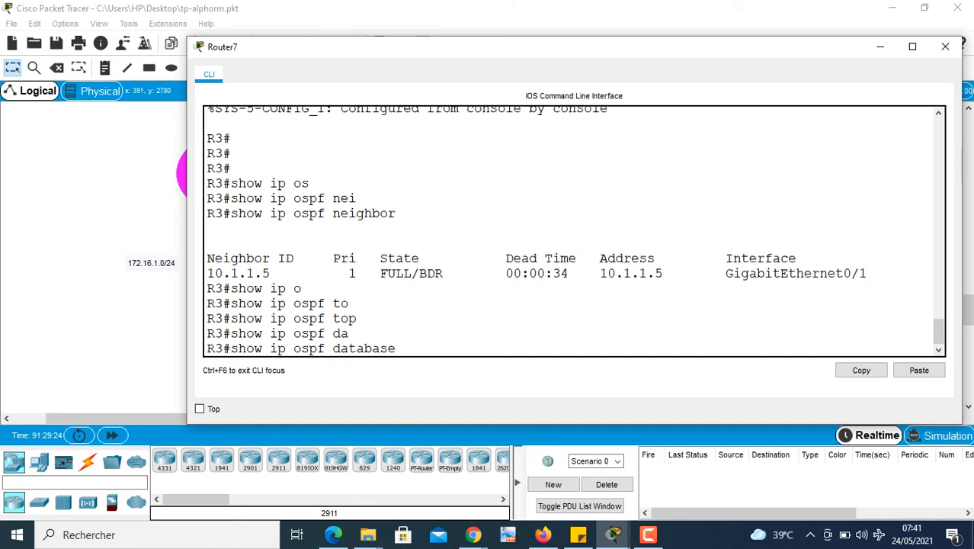
{"action": "key", "text": "Return"}
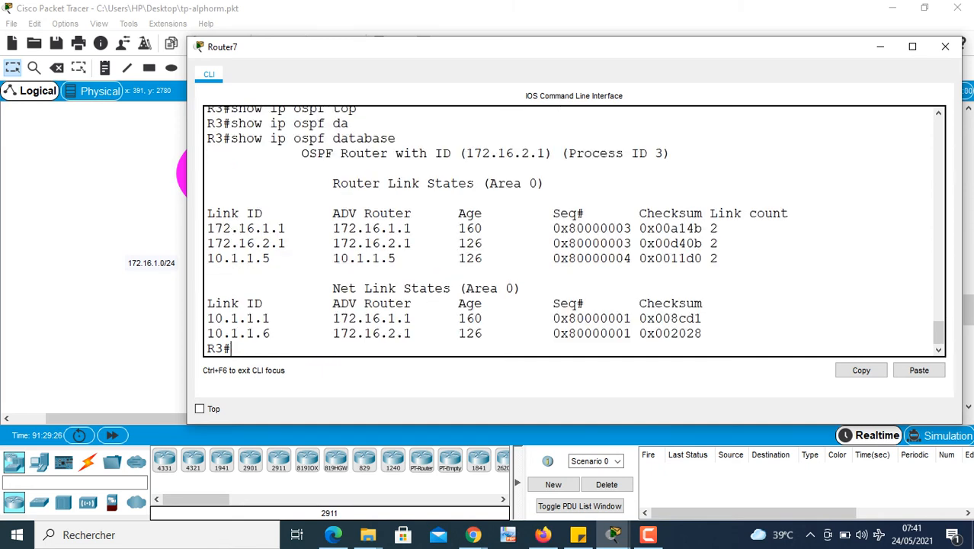
Examine the link IDs and advertising routers under the router and net link states in Router7's OSPF database
{"action": "left_click_drag", "start_coordinate": [207, 213], "coordinate": [269, 258]}
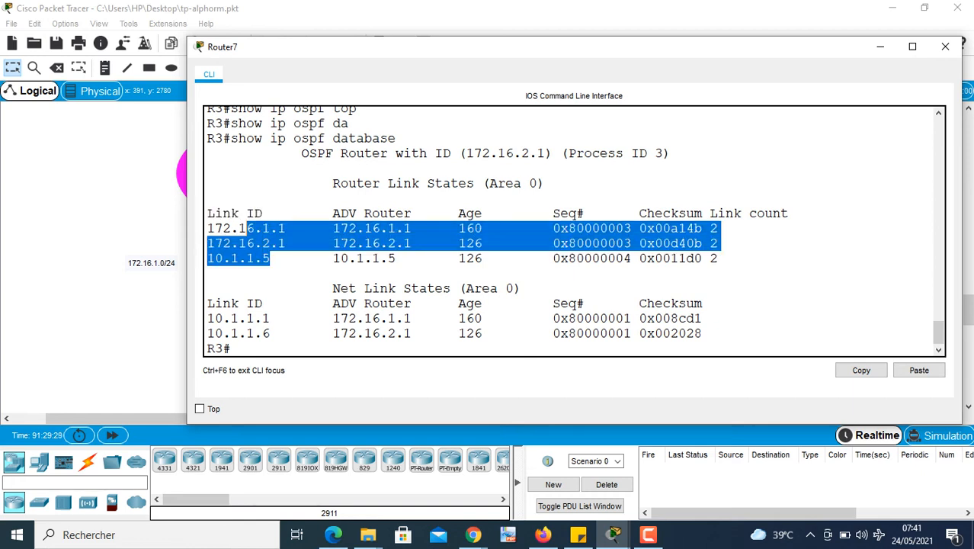
{"action": "left_click_drag", "start_coordinate": [208, 228], "coordinate": [215, 228]}
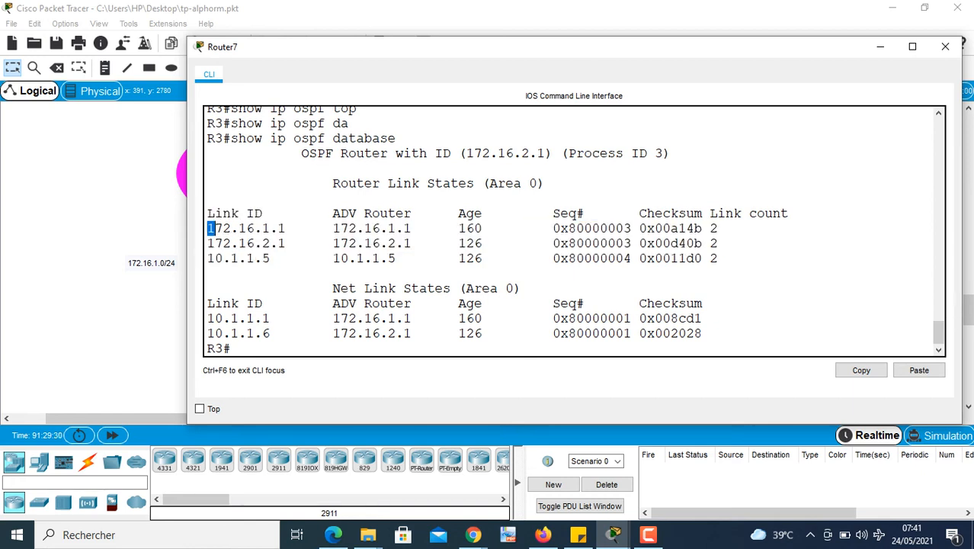
{"action": "mouse_move", "coordinate": [340, 213]}
{"action": "left_mouse_down"}
{"action": "mouse_move", "coordinate": [389, 213]}
{"action": "mouse_move", "coordinate": [403, 228]}
{"action": "mouse_move", "coordinate": [328, 229]}
{"action": "mouse_move", "coordinate": [340, 229]}
{"action": "left_mouse_up"}
{"action": "mouse_move", "coordinate": [332, 213]}
{"action": "left_mouse_down"}
{"action": "mouse_move", "coordinate": [412, 229]}
{"action": "mouse_move", "coordinate": [332, 228]}
{"action": "left_mouse_up"}
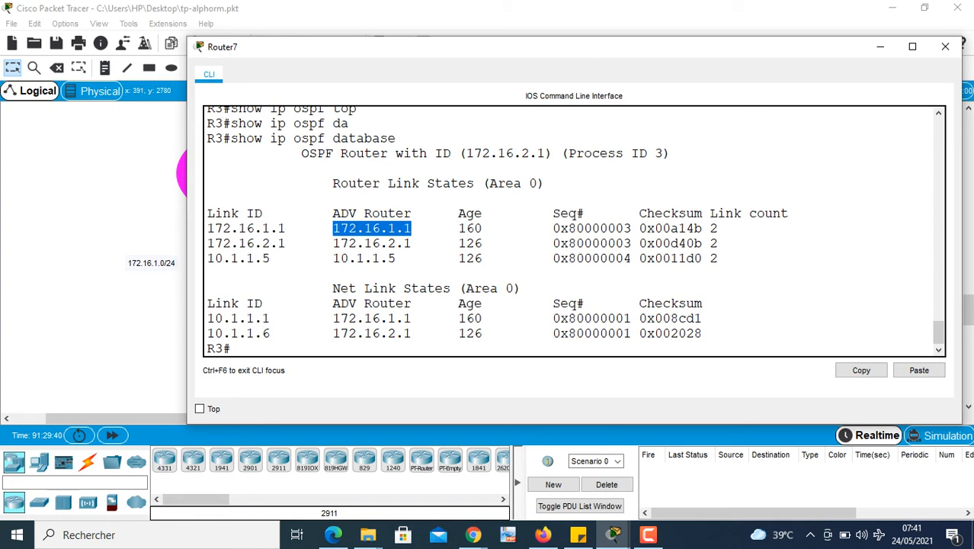
{"action": "left_click_drag", "start_coordinate": [411, 243], "coordinate": [332, 243]}
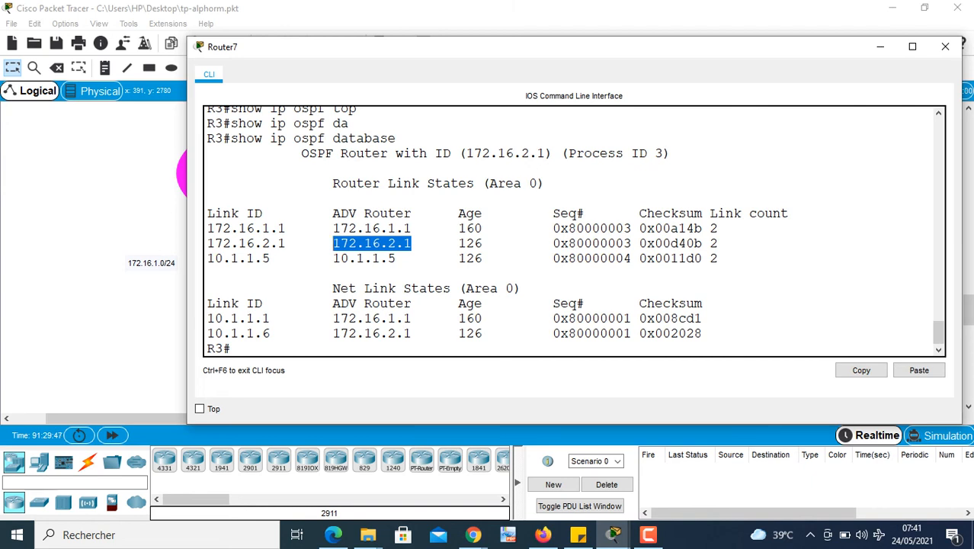
{"action": "left_click_drag", "start_coordinate": [395, 258], "coordinate": [332, 258]}
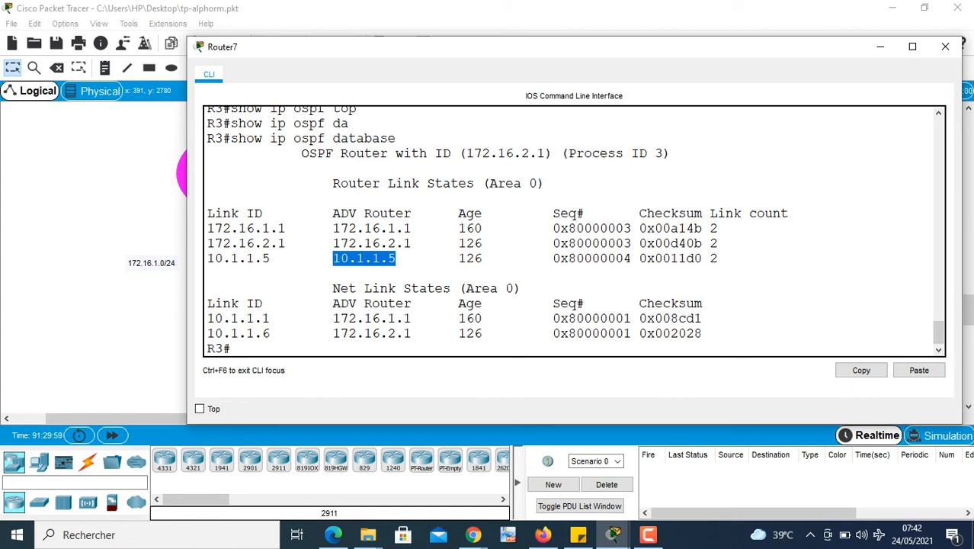
{"action": "left_click_drag", "start_coordinate": [379, 333], "coordinate": [332, 333]}
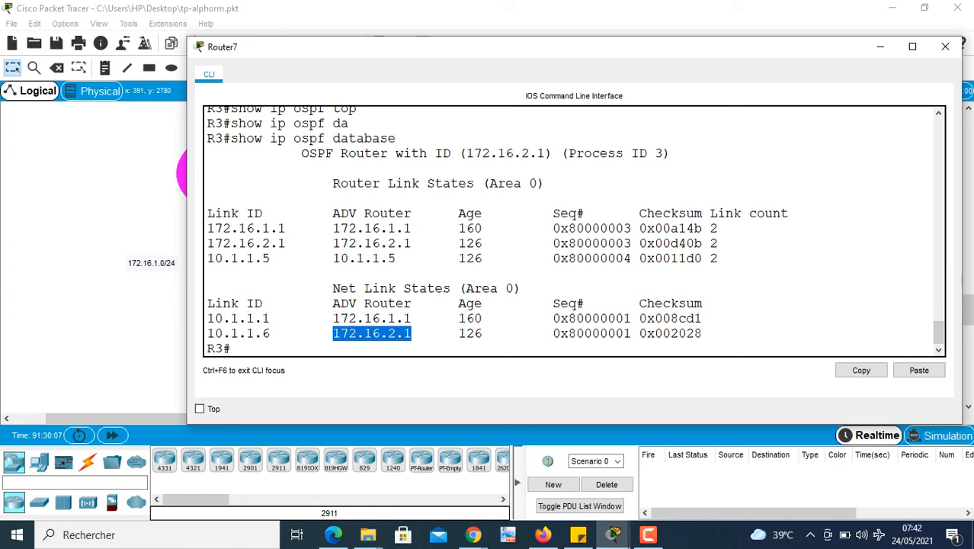
Compare the net link states' advertising routers with the router link states in Router7's OSPF database, and review both tables
{"action": "left_click_drag", "start_coordinate": [411, 318], "coordinate": [325, 318]}
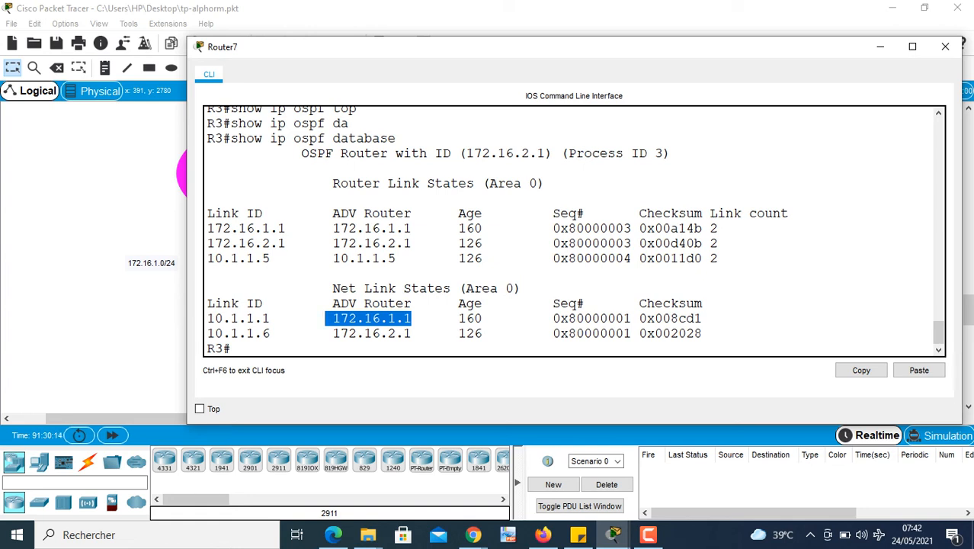
{"action": "left_click_drag", "start_coordinate": [412, 317], "coordinate": [326, 317]}
{"action": "left_click_drag", "start_coordinate": [411, 228], "coordinate": [332, 228]}
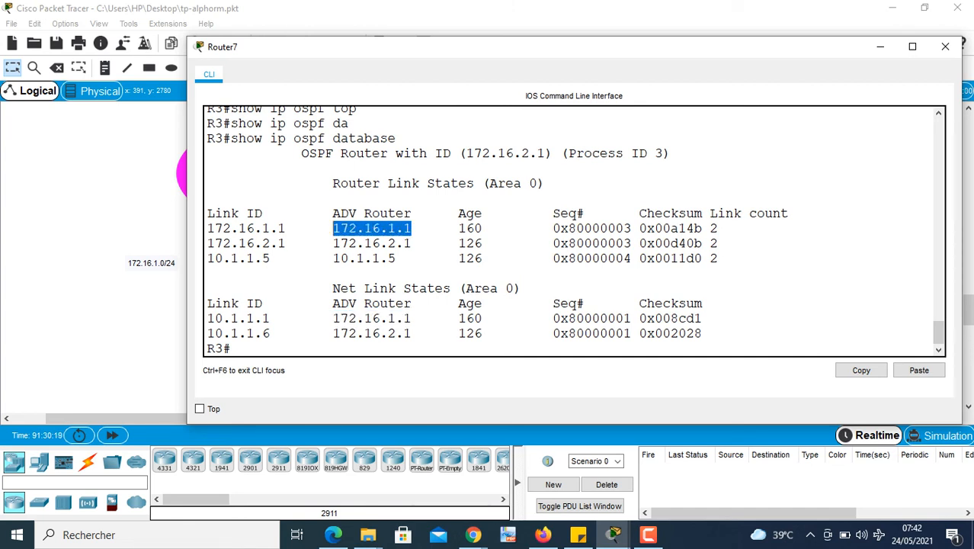
{"action": "left_click_drag", "start_coordinate": [208, 213], "coordinate": [718, 258]}
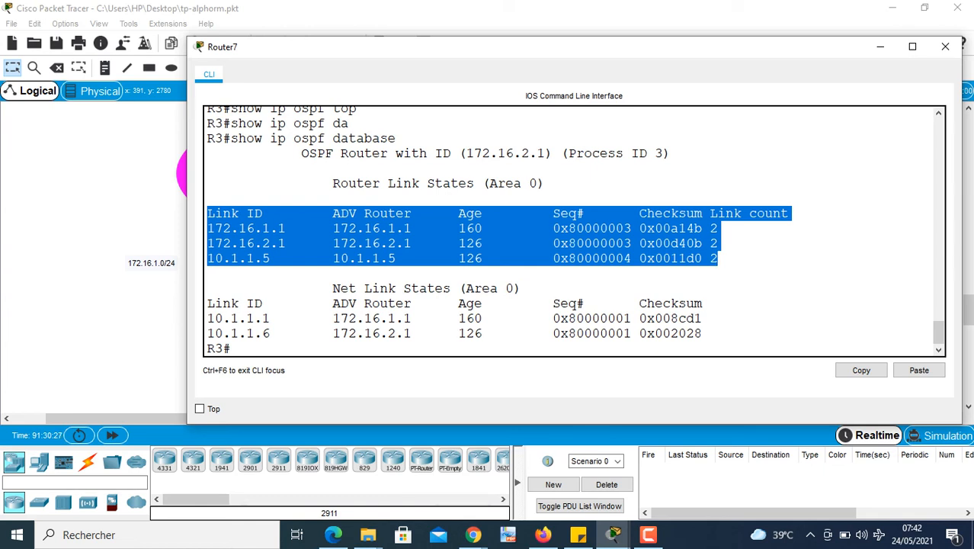
{"action": "left_click_drag", "start_coordinate": [207, 272], "coordinate": [702, 335]}
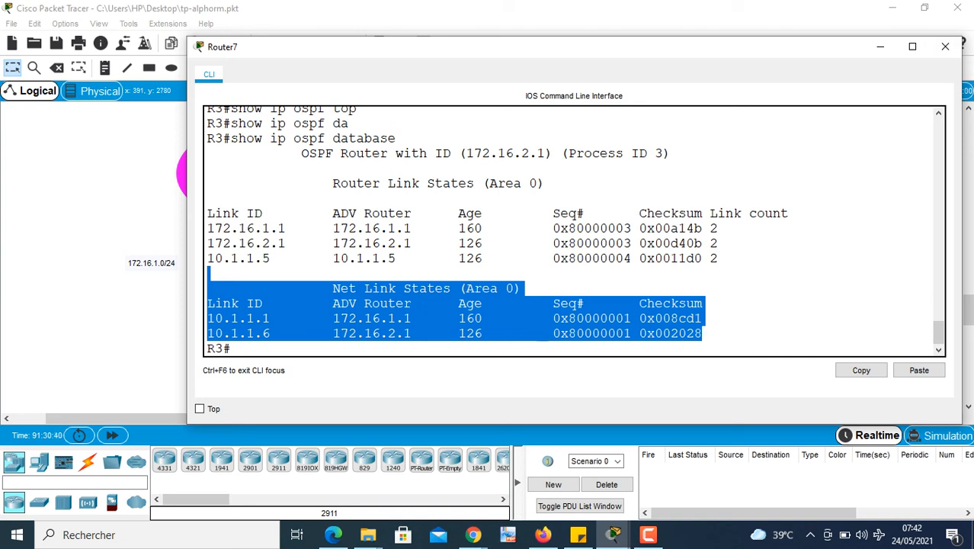
Display Router7's routing table with show ip route
{"action": "left_click", "coordinate": [702, 318]}
{"action": "key", "text": "Return"}
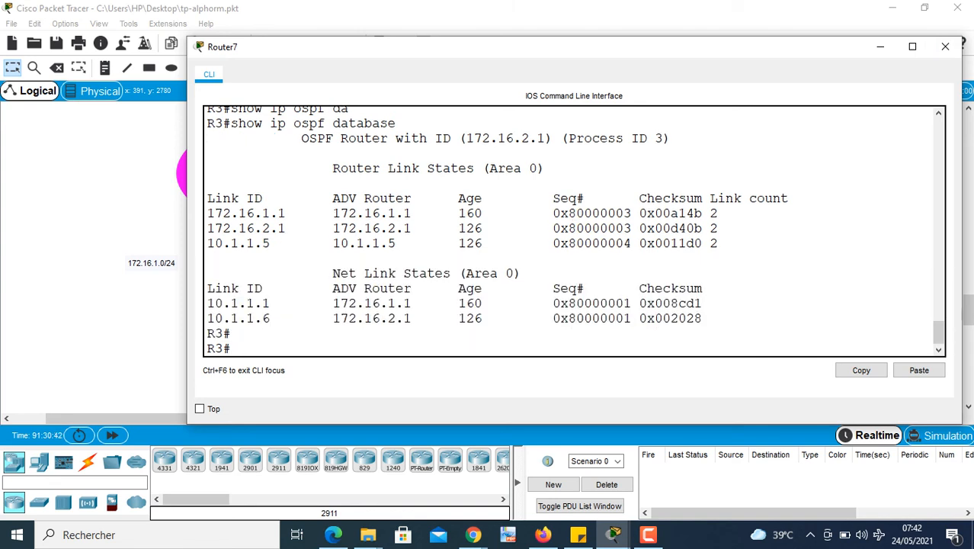
{"action": "type", "text": "show ip rout"}
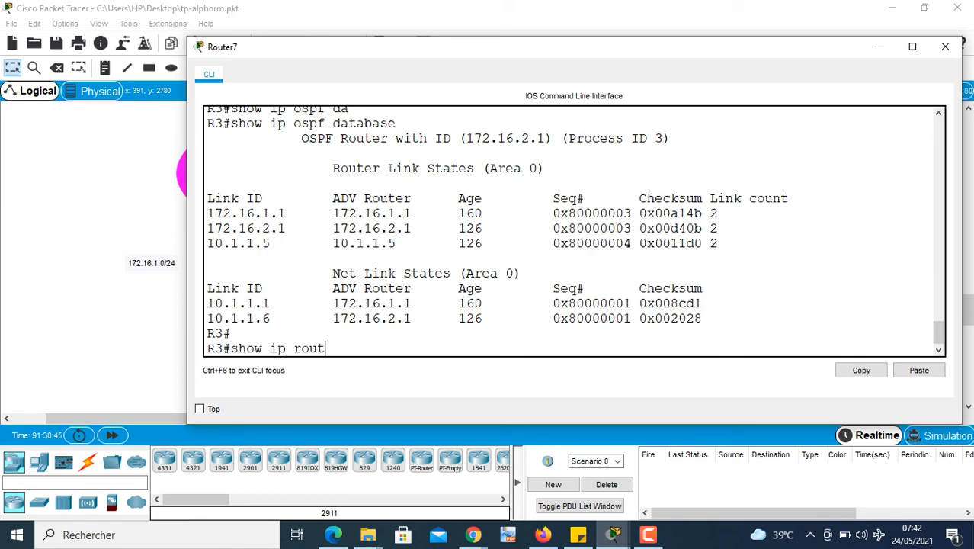
{"action": "type", "text": "e"}
{"action": "key", "text": "Return"}
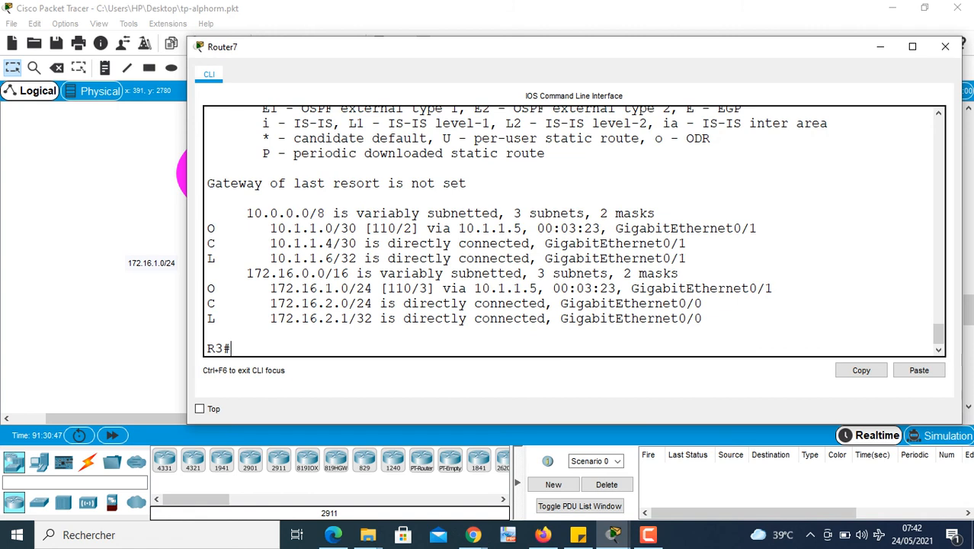
Examine the OSPF routes to 10.1.1.0/30 and 172.16.1.0/24 in Router7's routing table, and close the router's window
{"action": "left_click_drag", "start_coordinate": [208, 228], "coordinate": [755, 229]}
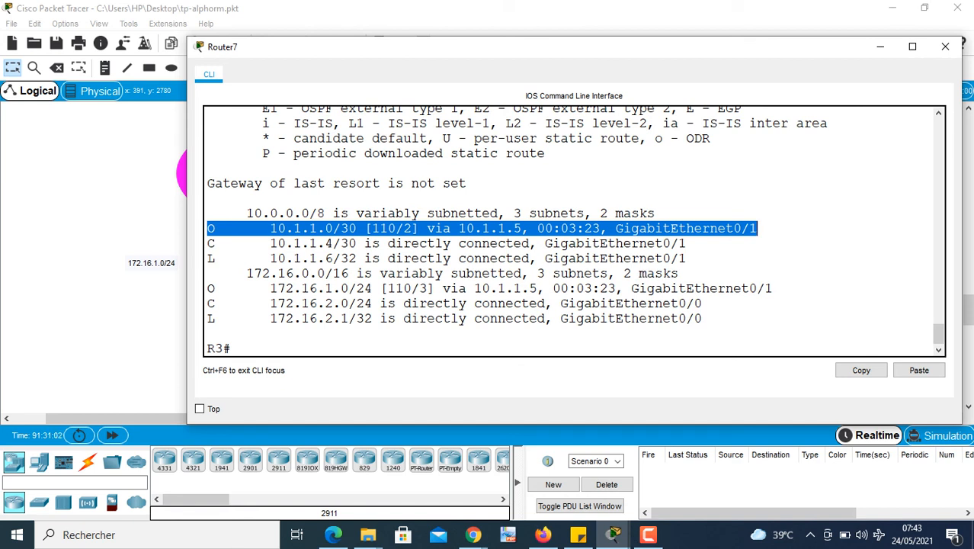
{"action": "left_click_drag", "start_coordinate": [208, 288], "coordinate": [434, 288]}
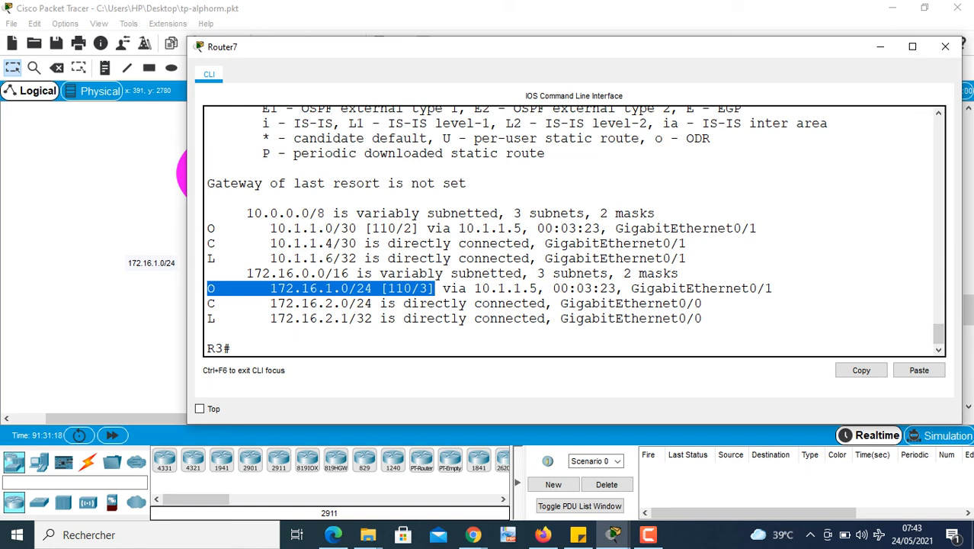
{"action": "left_click", "coordinate": [945, 46]}
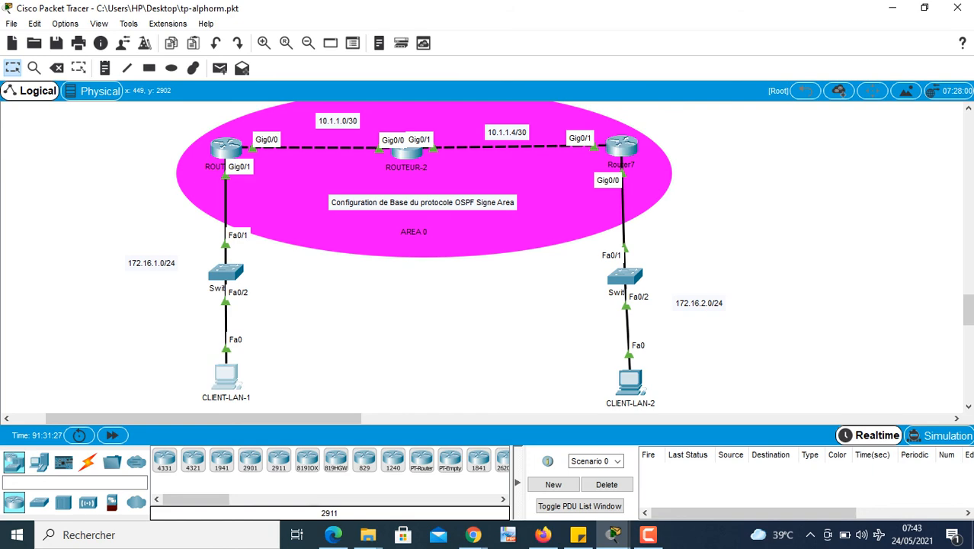
Ping 172.16.2.10 from the command prompt of CLIENT-LAN-1 to test connectivity with the other LAN
{"action": "left_click", "coordinate": [225, 375]}
{"action": "left_click", "coordinate": [610, 145]}
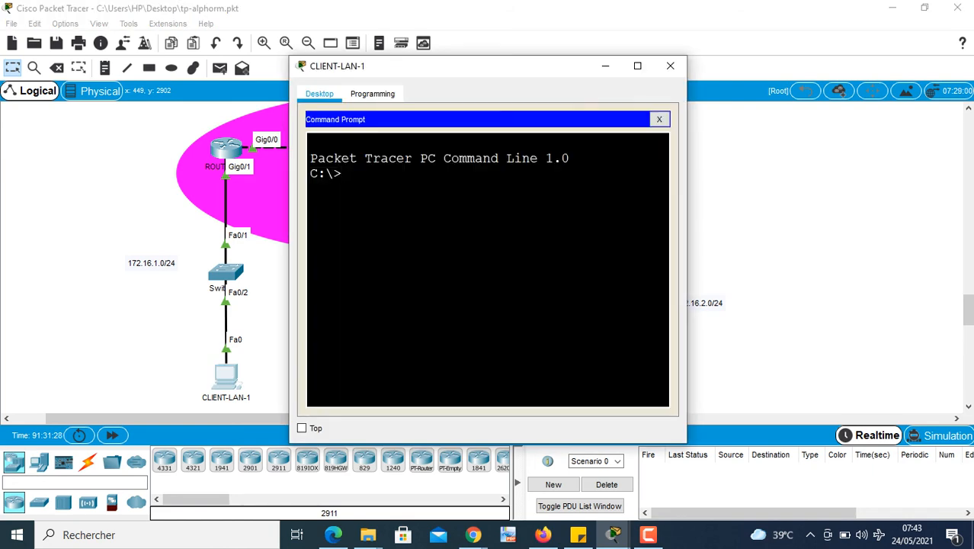
{"action": "type", "text": "ping 172.16."}
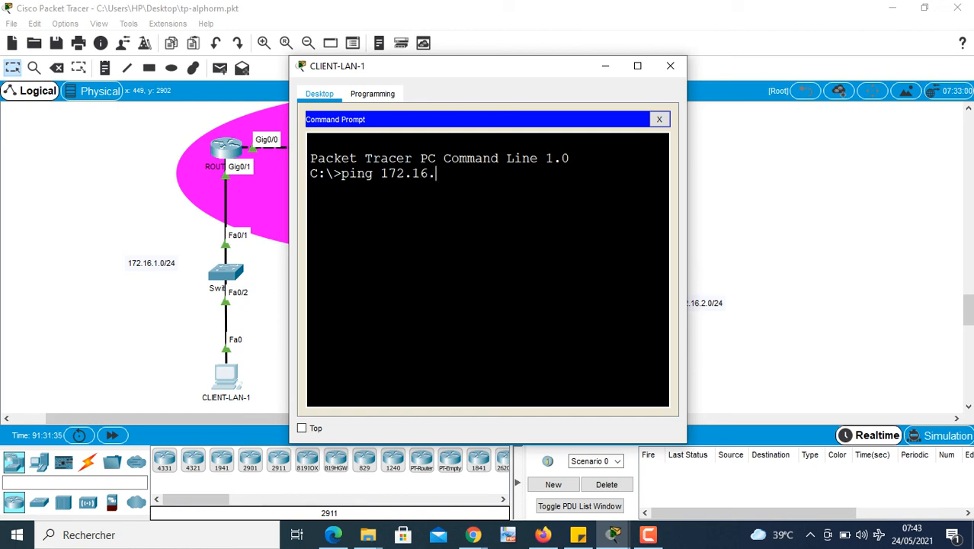
{"action": "type", "text": "2.10"}
{"action": "key", "text": "Return"}
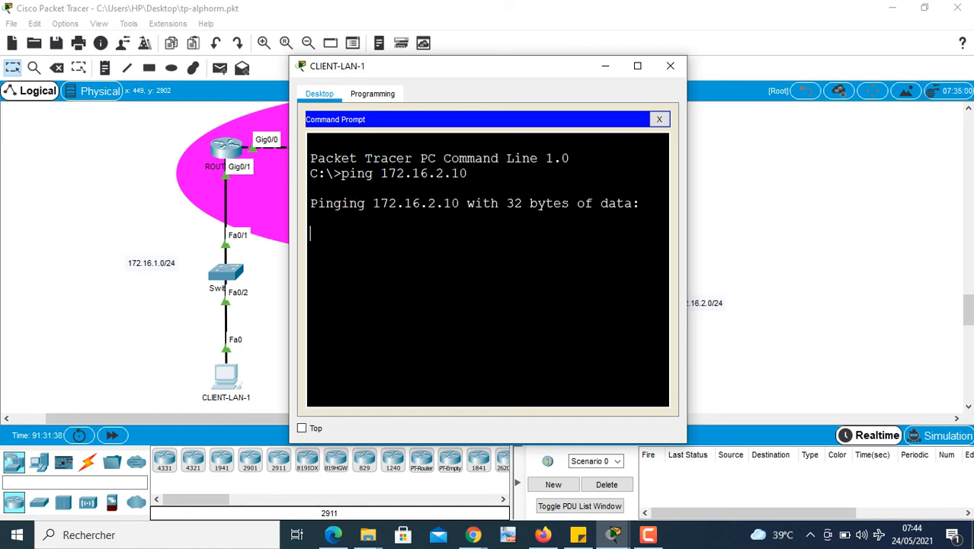
Examine the first line of the ping results in a widened CLIENT-LAN-1 window, and close the window
{"action": "left_click_drag", "start_coordinate": [686, 243], "coordinate": [834, 244]}
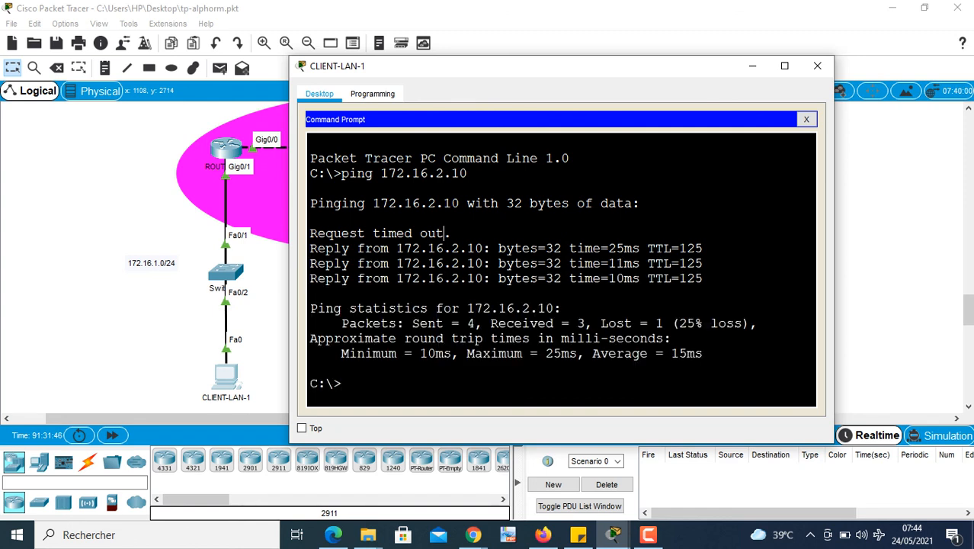
{"action": "left_click_drag", "start_coordinate": [448, 233], "coordinate": [309, 233]}
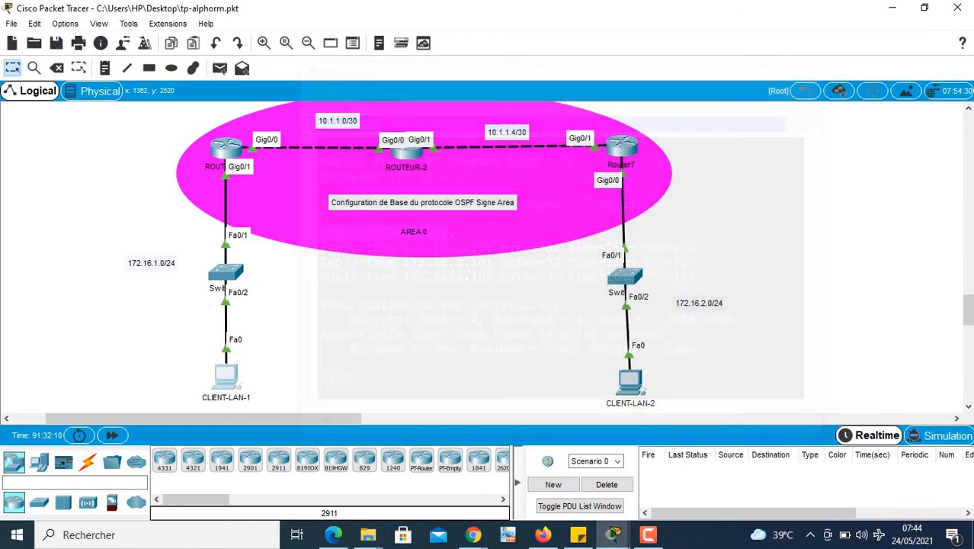
{"action": "left_click", "coordinate": [816, 65]}
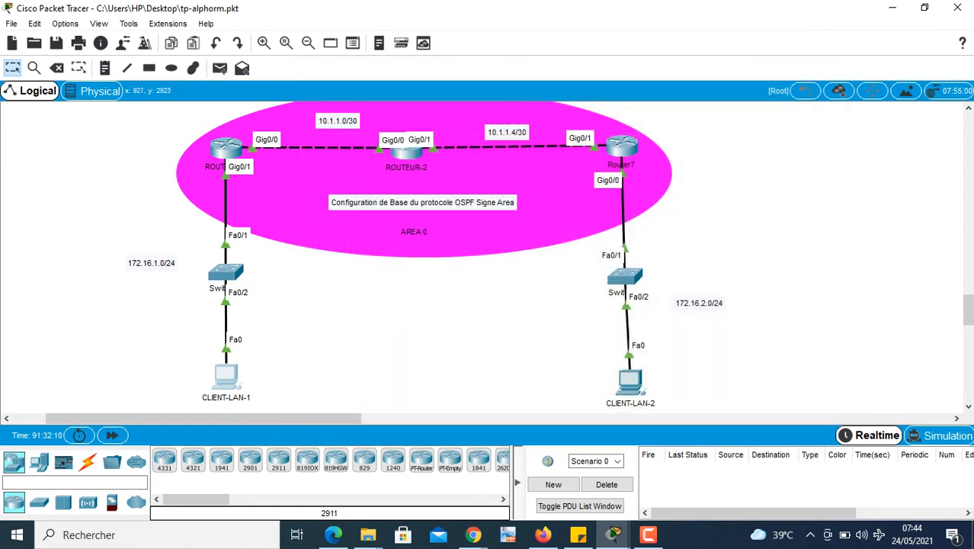